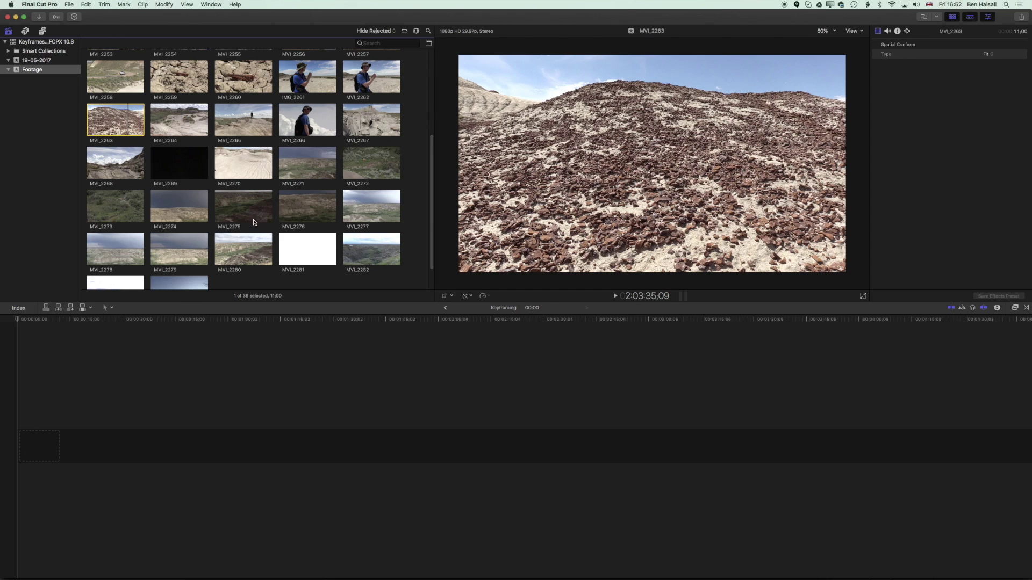
Place clip MVI_2263 from the browser as the only clip in the Keyframing timeline
left_click_drag(115, 119, 27, 446)
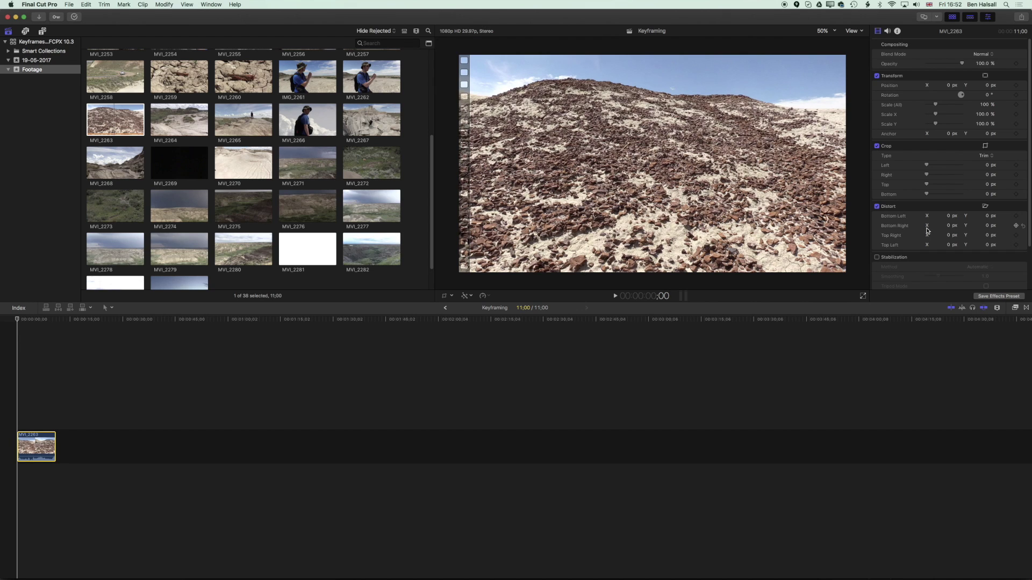
left_click(210, 5)
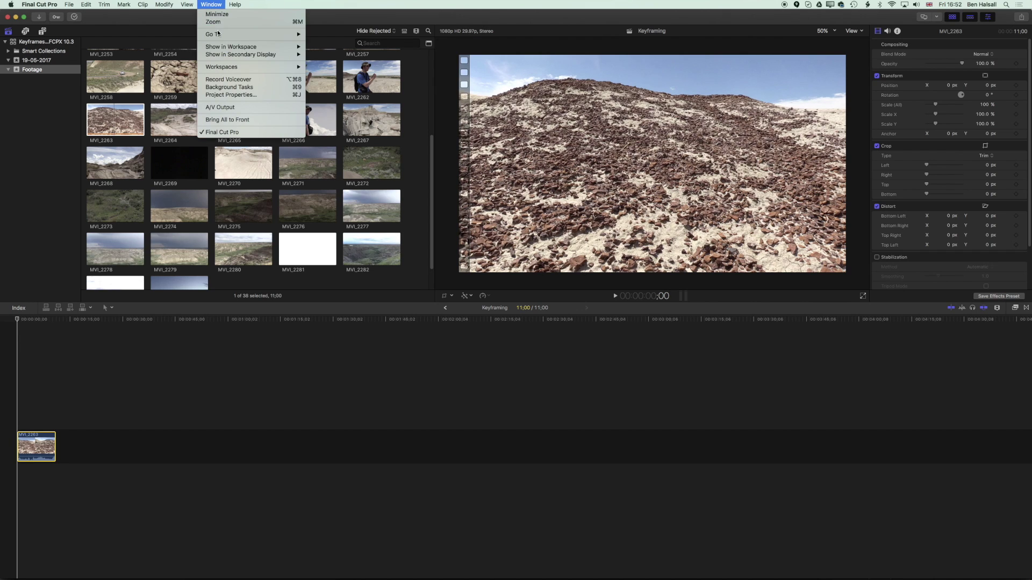
mouse_move(223, 49)
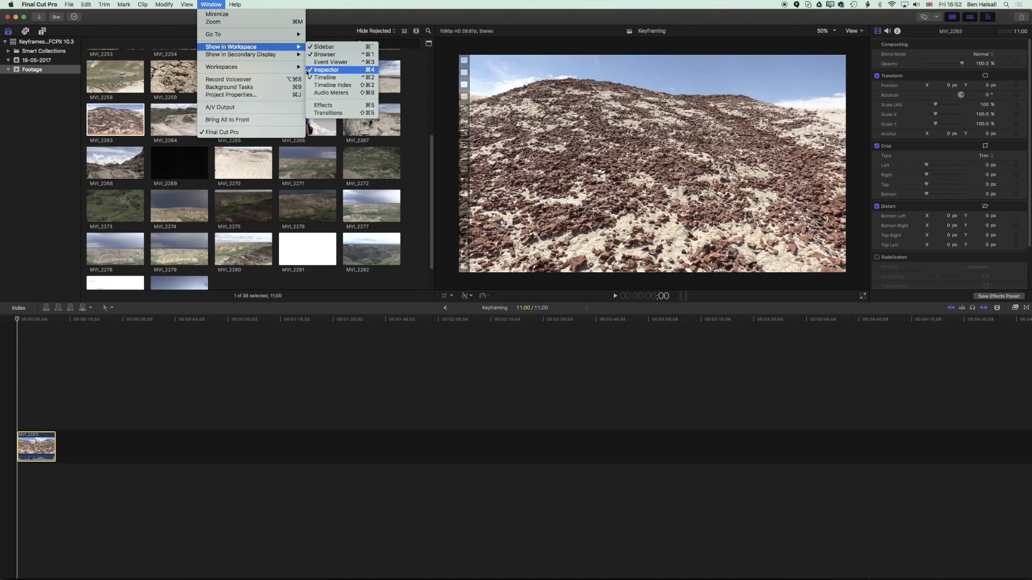
mouse_move(280, 66)
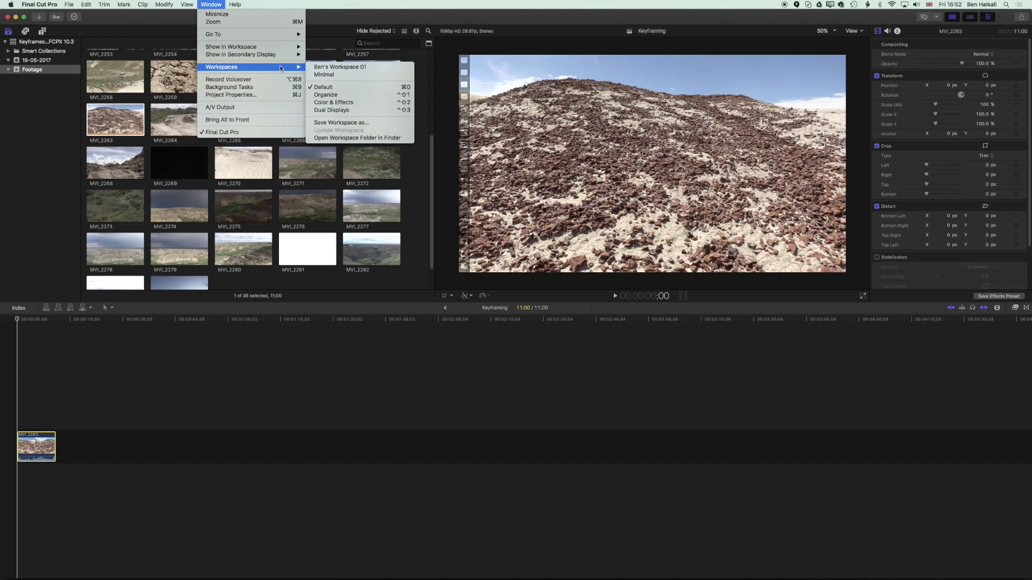
left_click(348, 88)
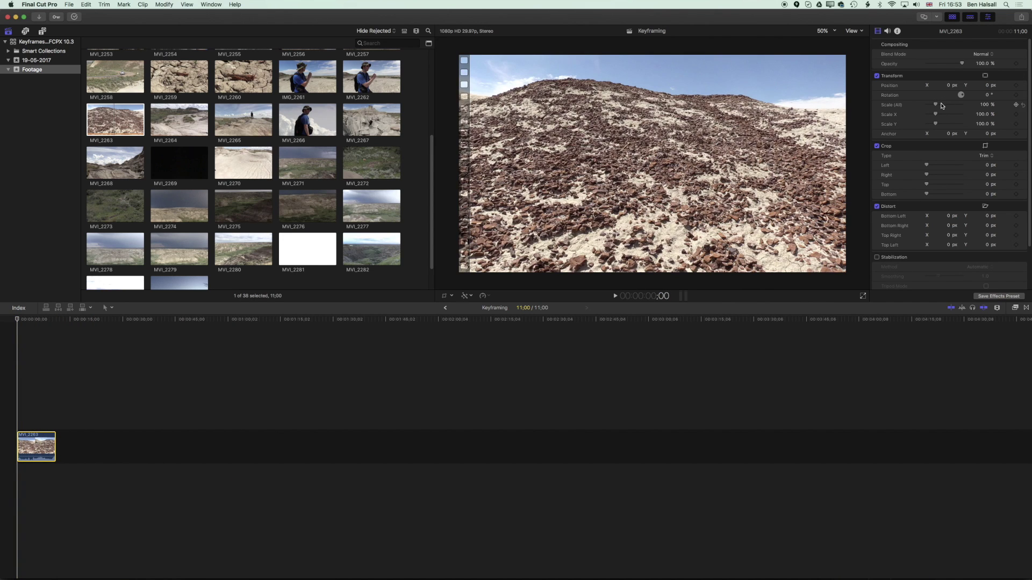
left_click_drag(936, 105, 951, 105)
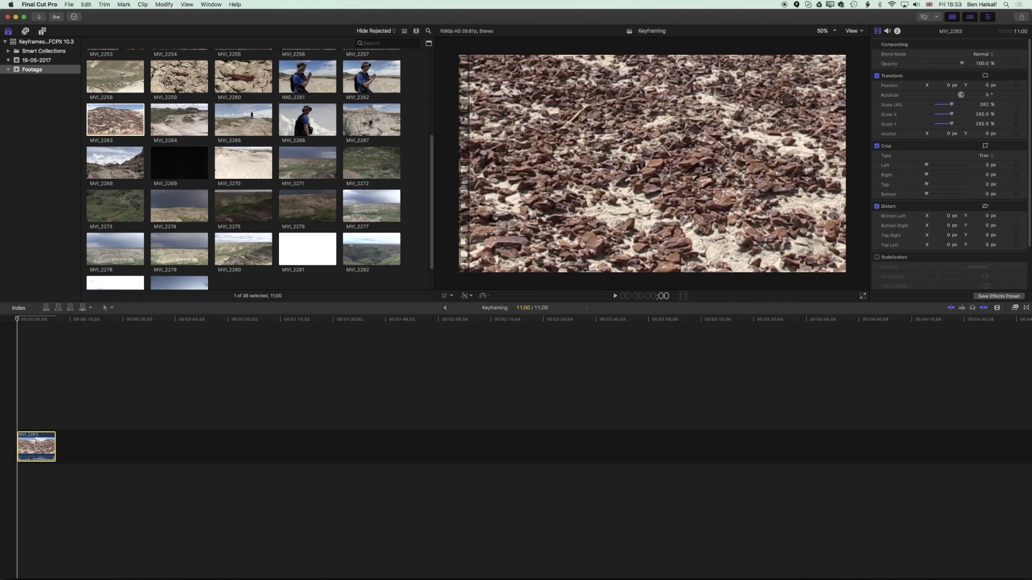
left_click(1024, 106)
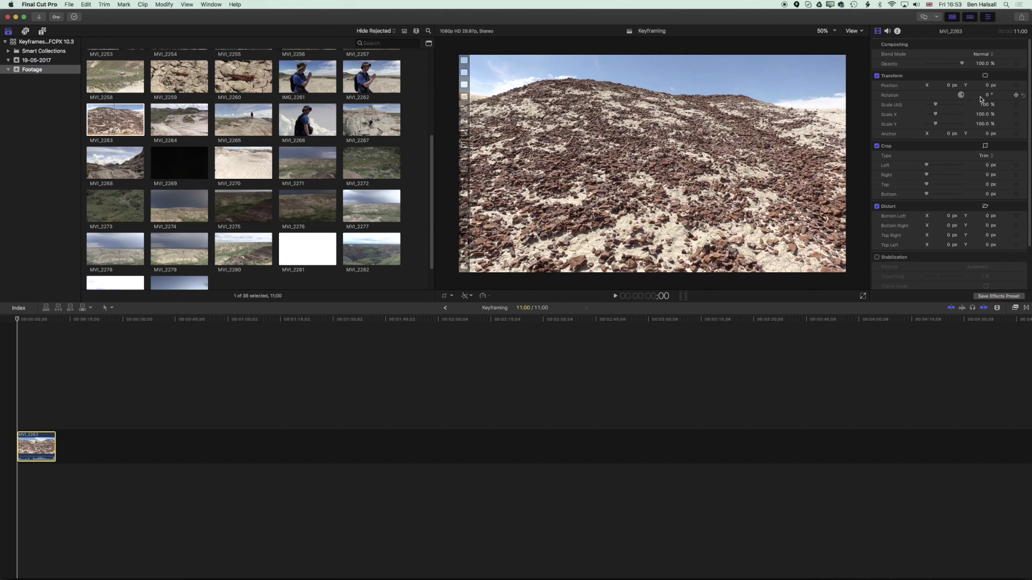
mouse_move(987, 97)
left_mouse_down()
mouse_move(1002, 98)
mouse_move(930, 98)
mouse_move(991, 96)
left_mouse_up()
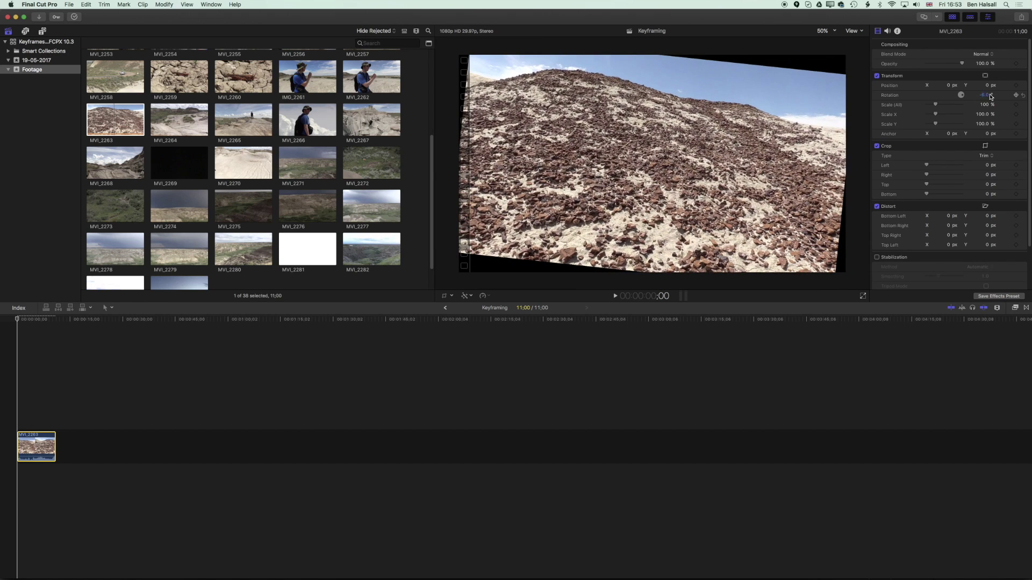
left_click(1023, 96)
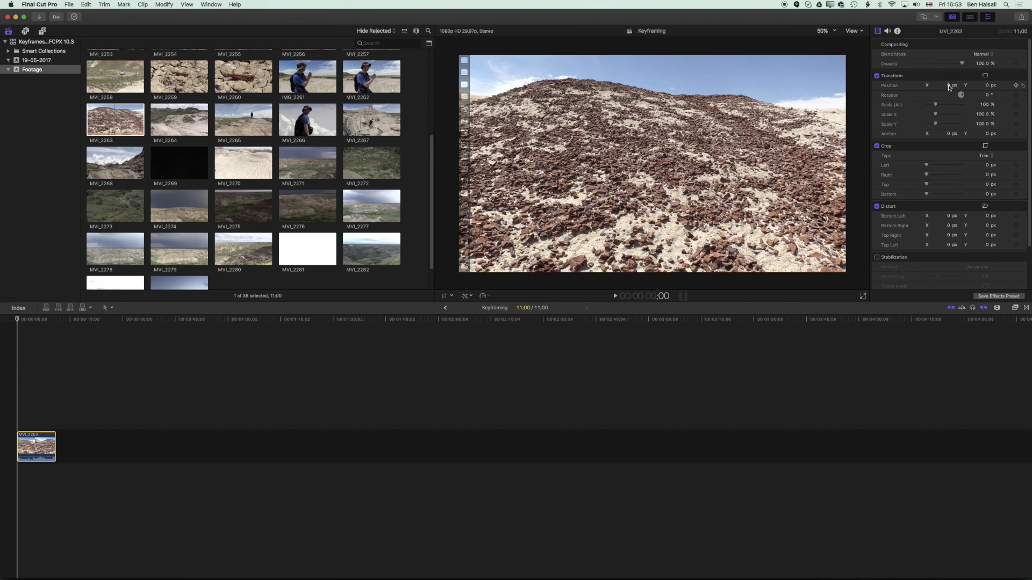
left_click_drag(949, 87, 998, 88)
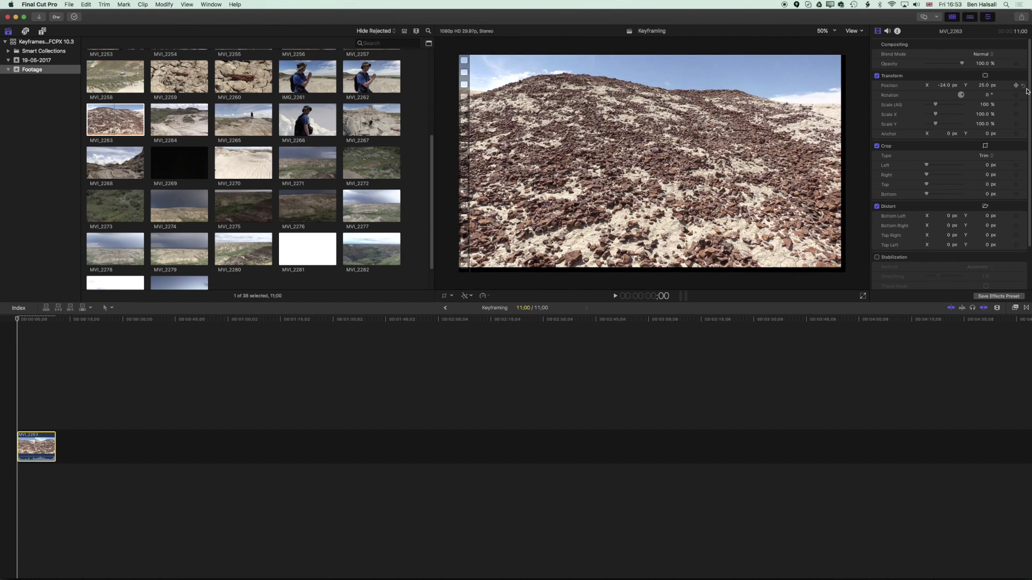
left_click(1023, 85)
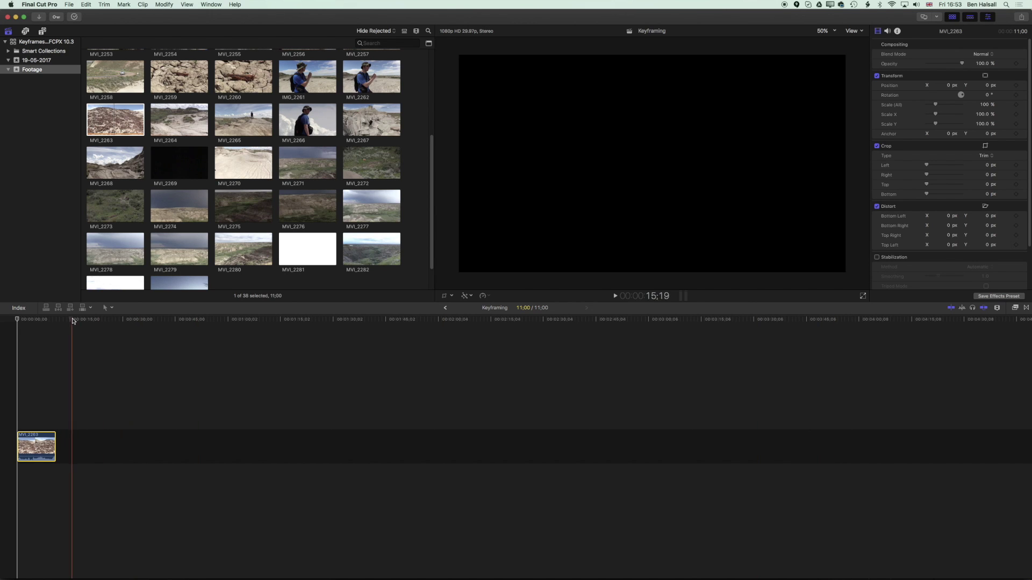
Zoom the timeline to fit MVI_2263, play its first seconds, and return the playhead to the start
key("shift+z")
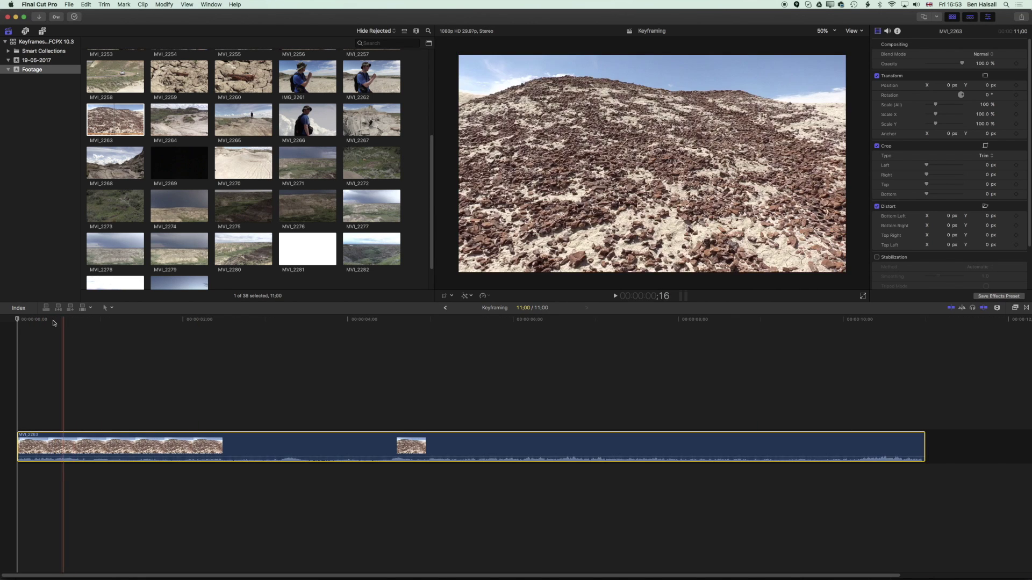
key("XF86AudioMute")
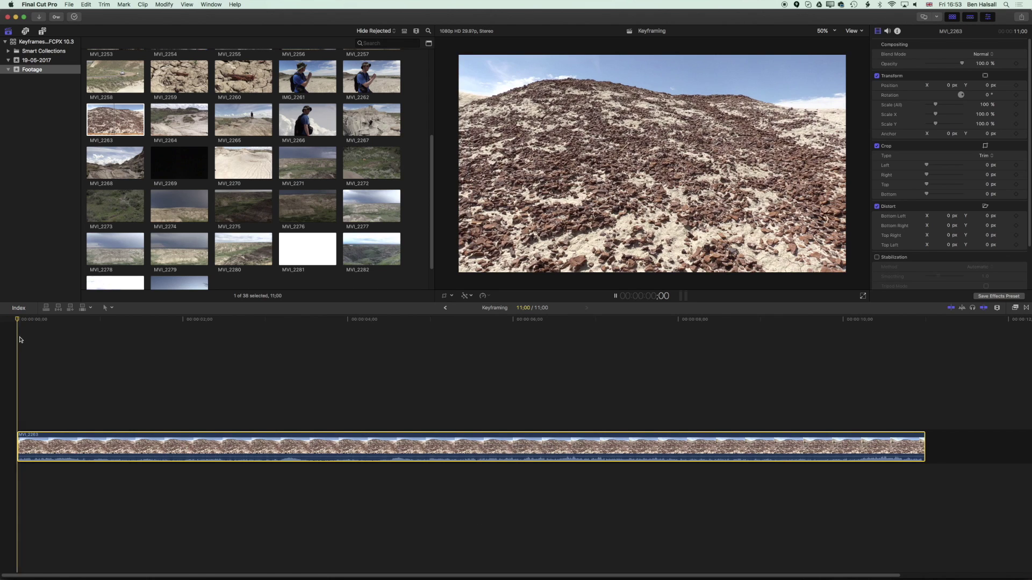
key("space")
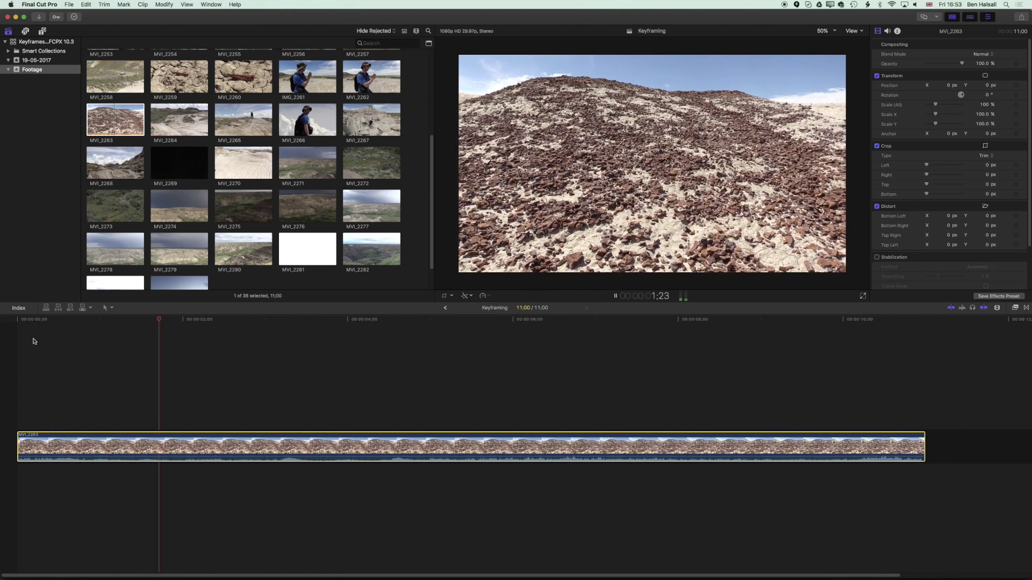
key("space")
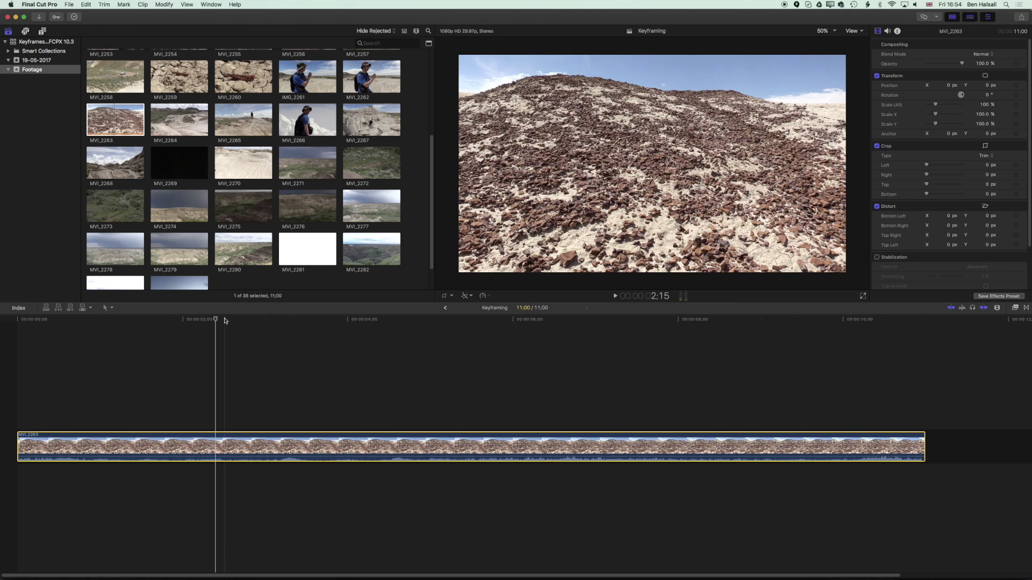
left_click_drag(225, 321, 2, 336)
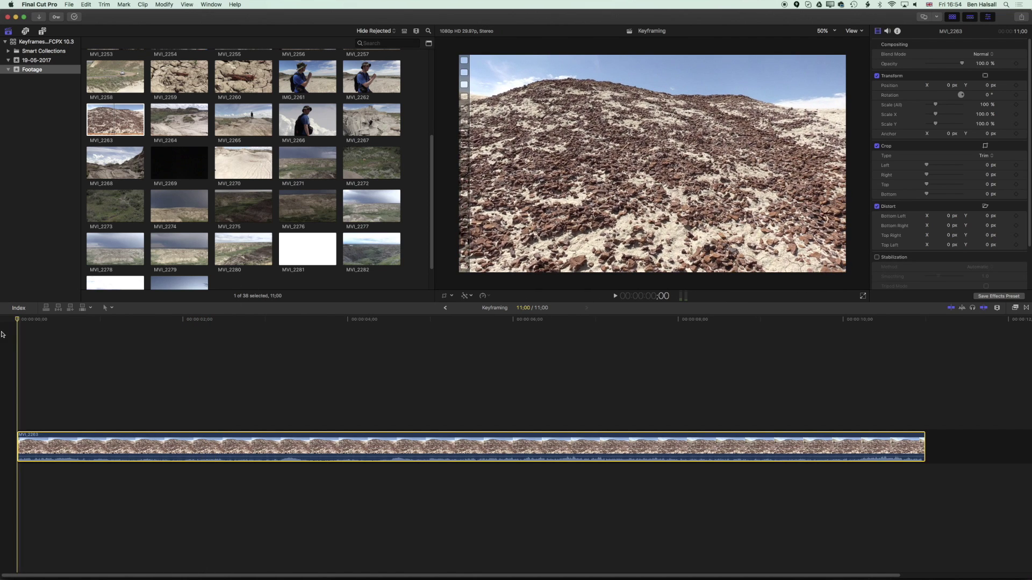
Add a Position keyframe at the clip start and move the playhead to 2;00
left_click(1016, 86)
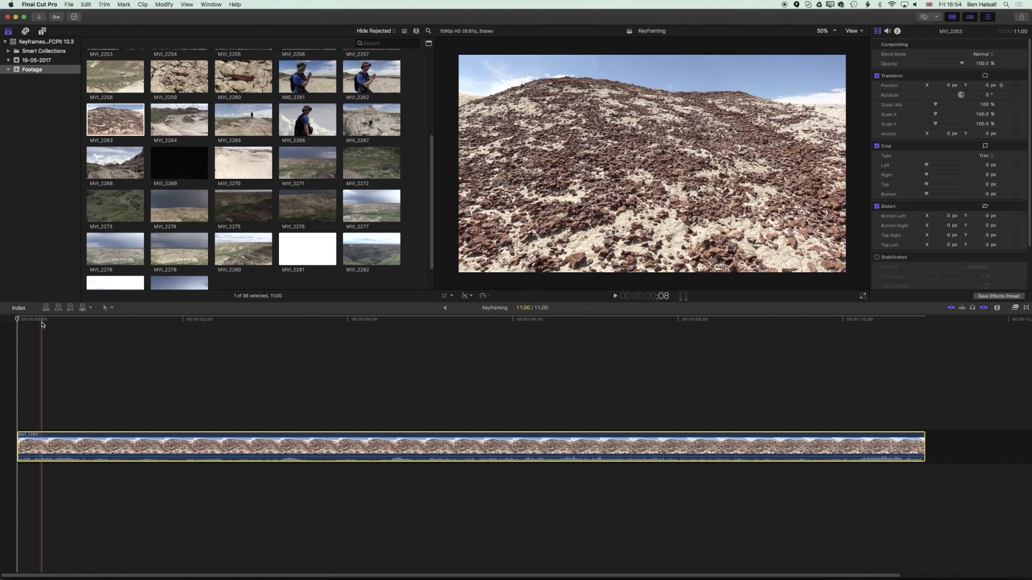
left_click(44, 320)
left_click_drag(70, 317, 182, 317)
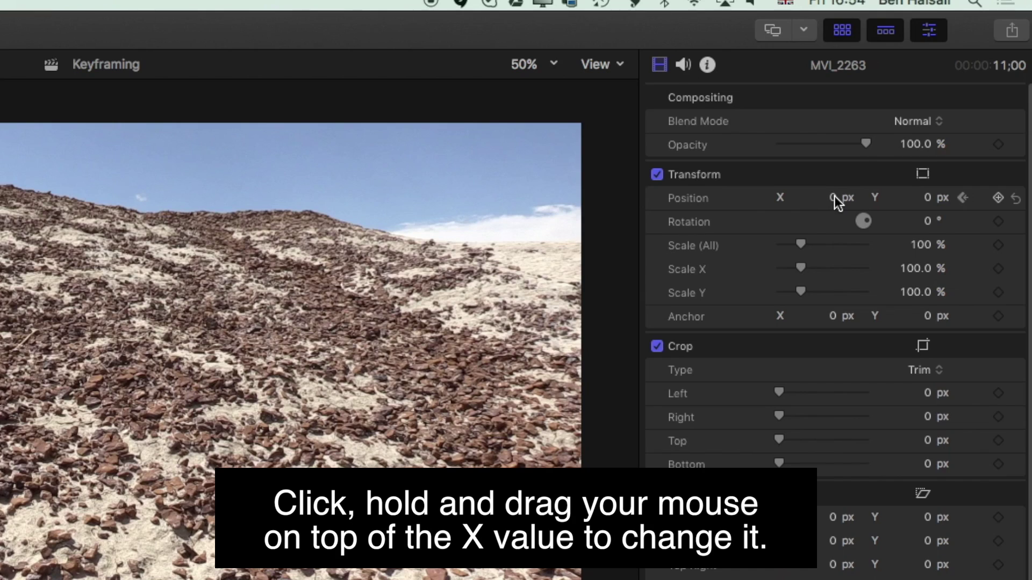
Drag Position X to 1963 px so the clip leaves the right edge, then preview
left_click_drag(859, 198, 929, 198)
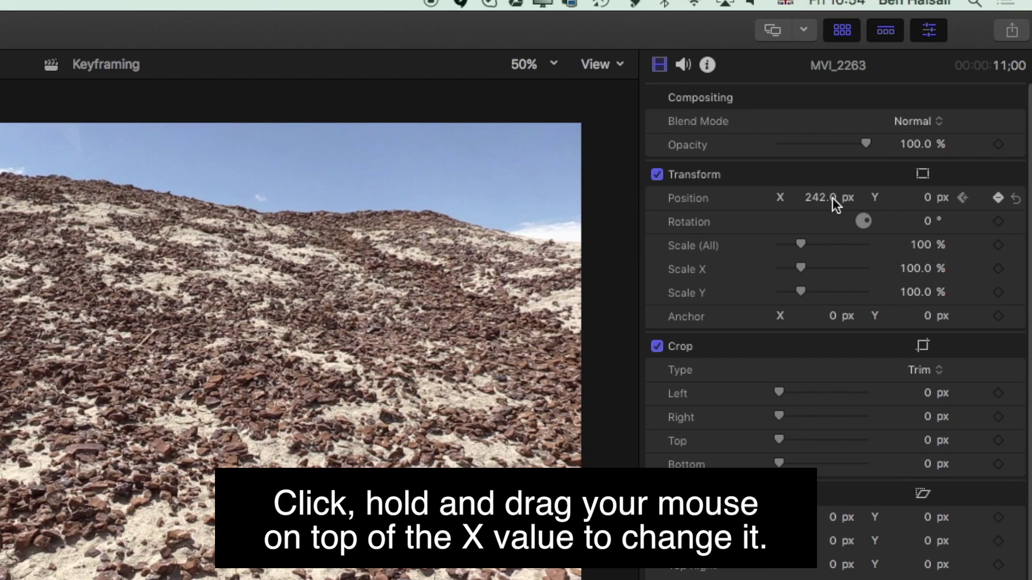
mouse_move(832, 202)
left_mouse_down()
mouse_move(859, 195)
mouse_move(819, 198)
mouse_move(830, 198)
left_mouse_up()
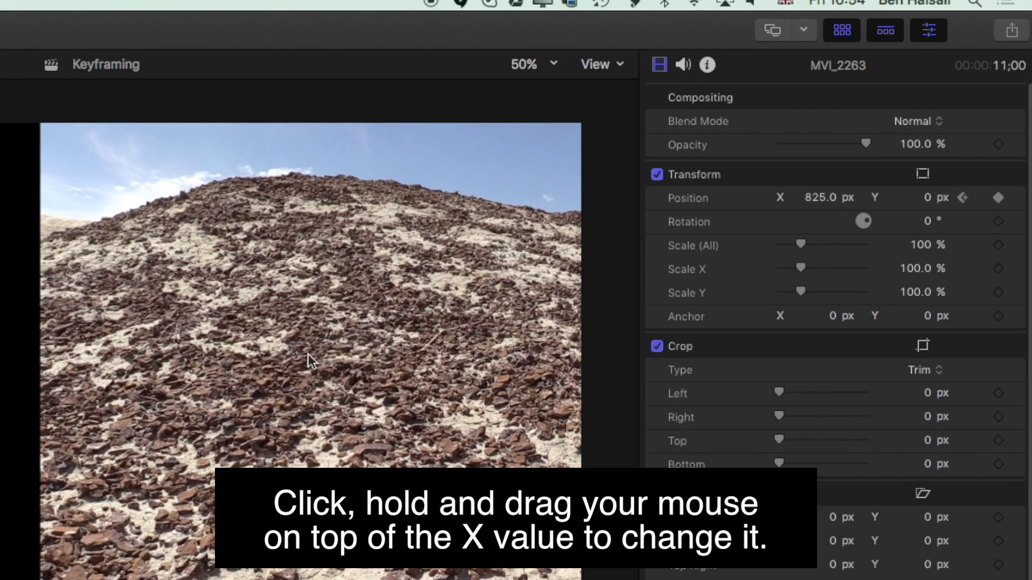
left_click(818, 197)
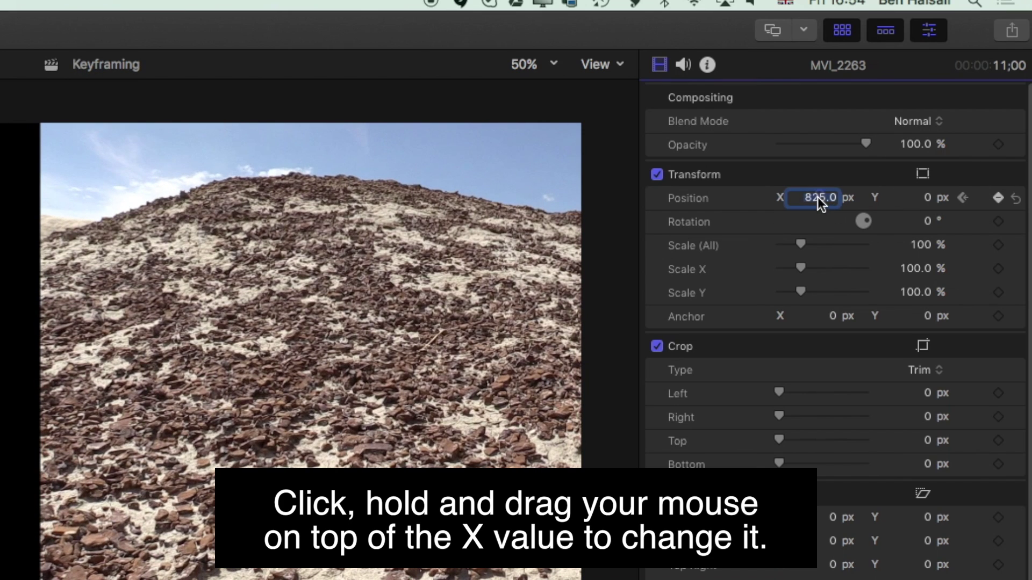
left_click_drag(817, 197, 888, 202)
left_click_drag(825, 197, 894, 196)
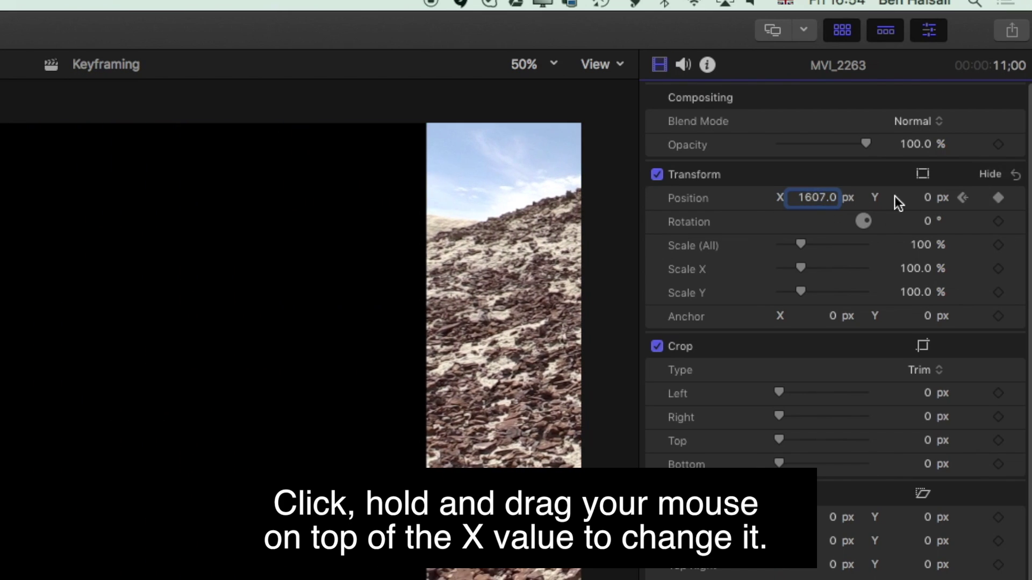
left_click_drag(817, 196, 965, 185)
left_click_drag(820, 196, 817, 197)
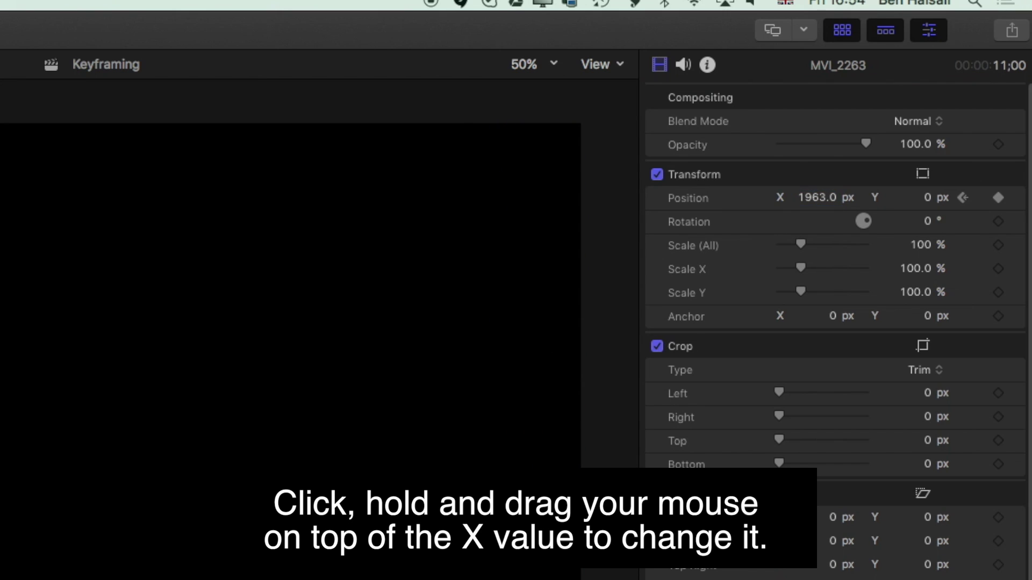
left_click_drag(183, 320, 3, 333)
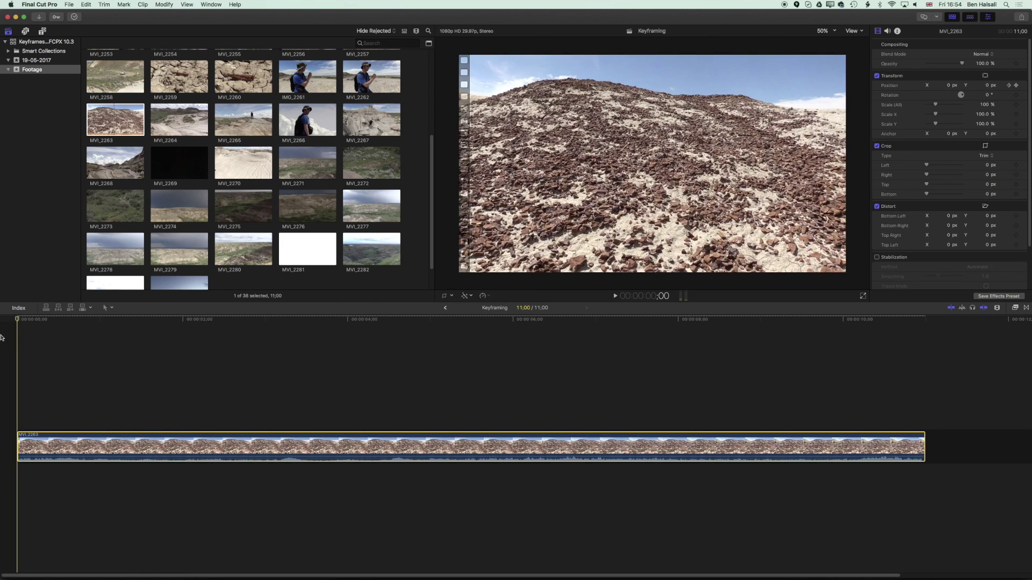
key("space")
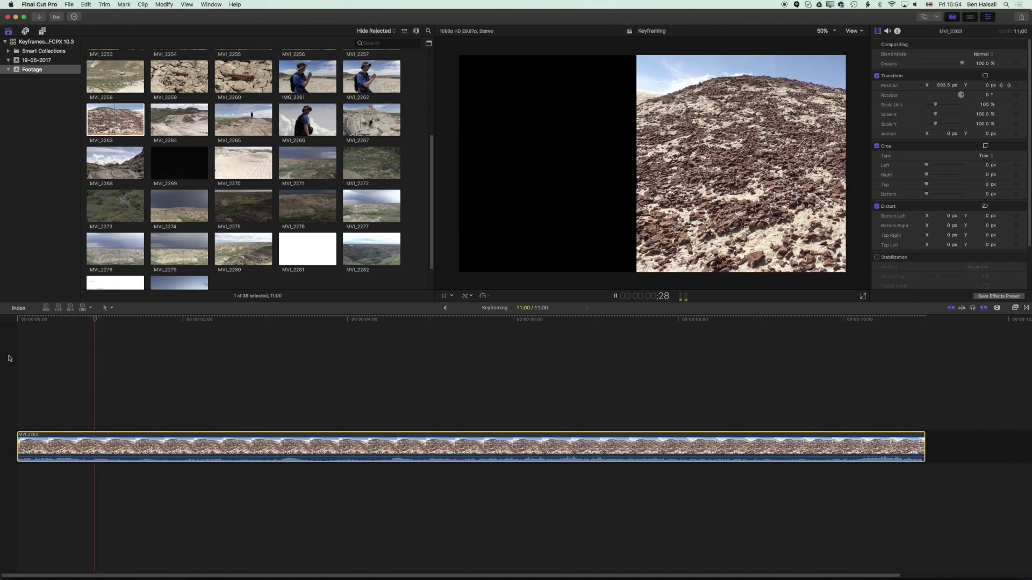
key("space")
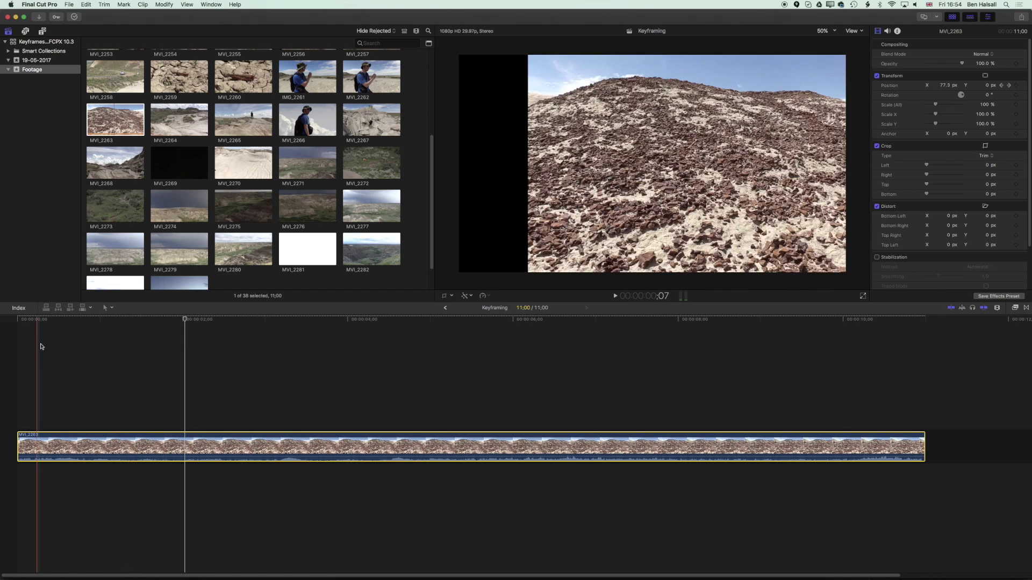
left_click_drag(185, 331, 2, 333)
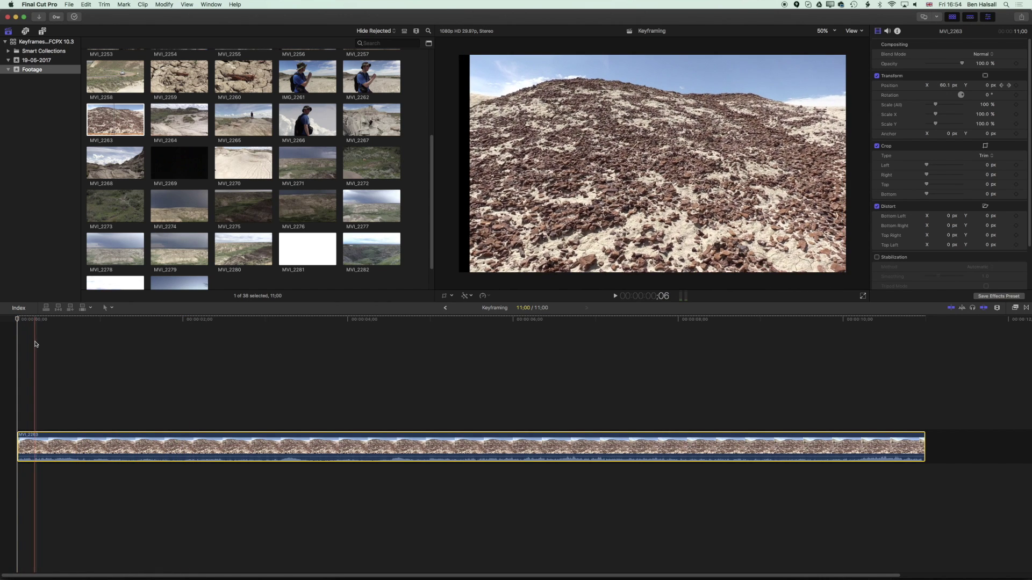
Show MVI_2263's video animation lanes and play back the slide
right_click(113, 447)
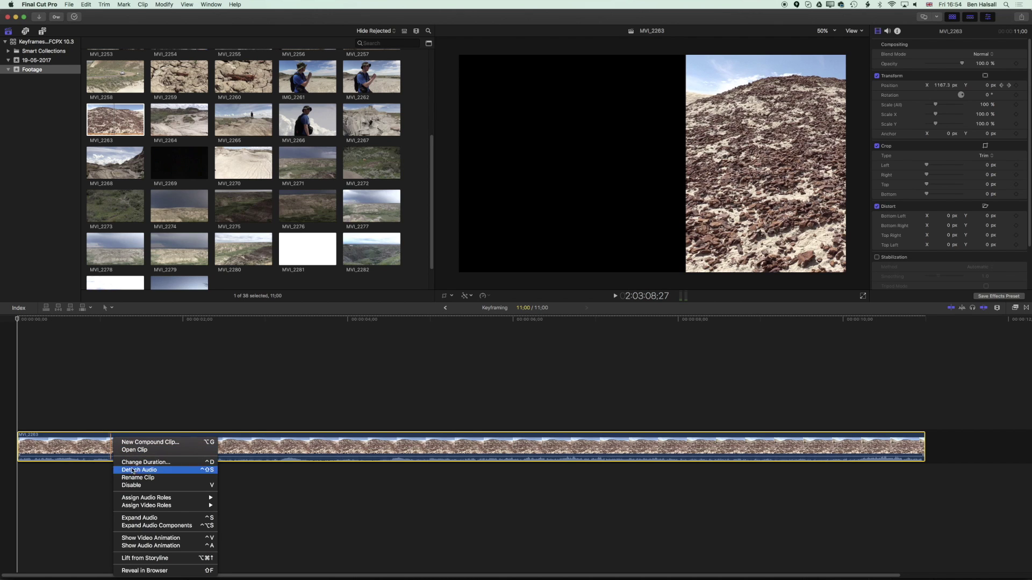
left_click(165, 539)
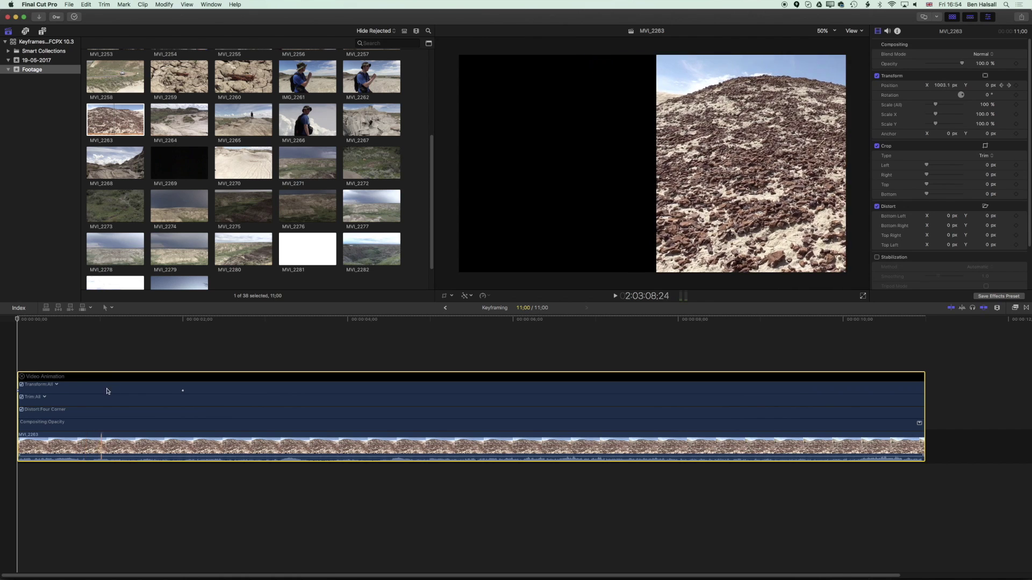
key("space")
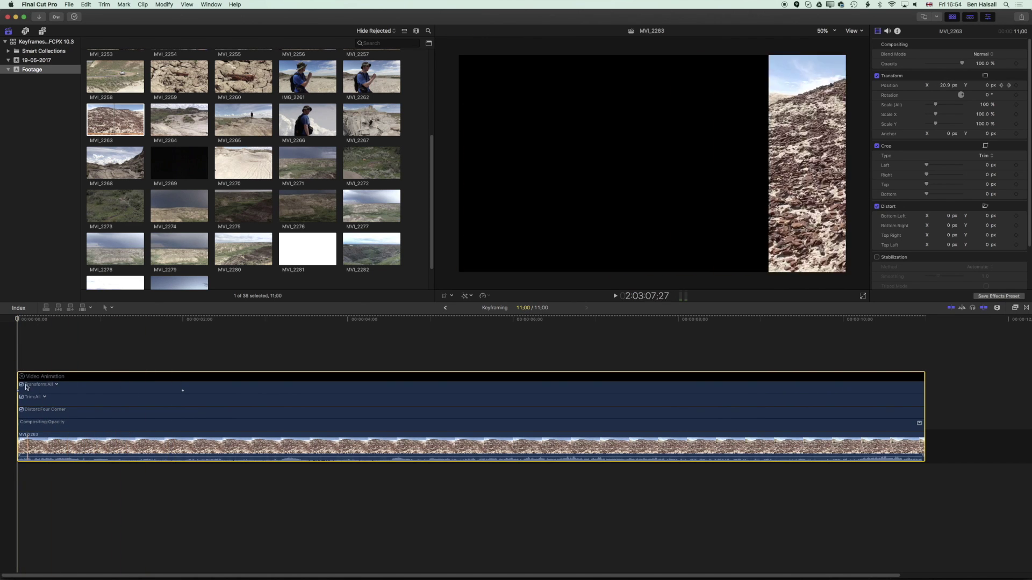
key("space")
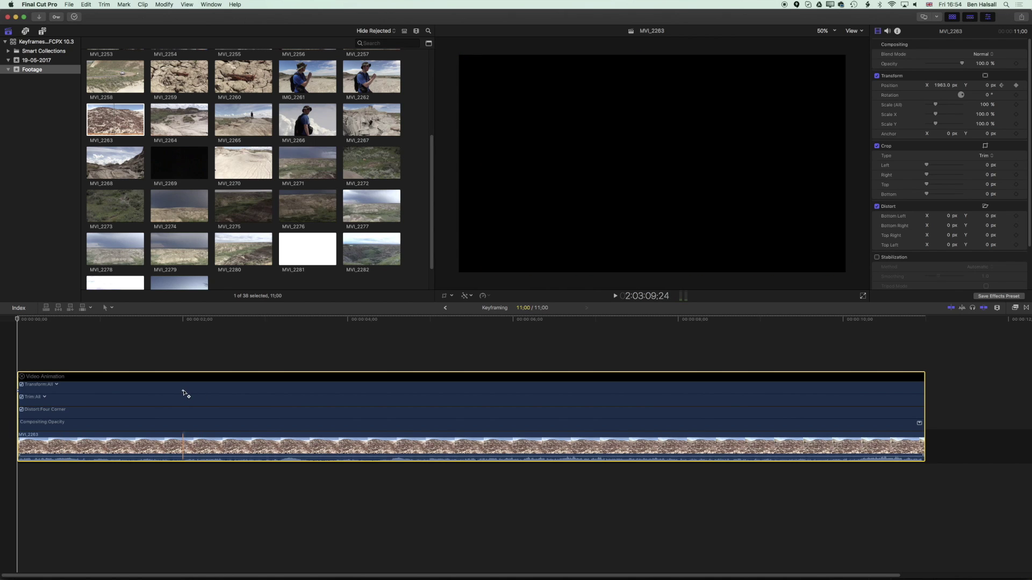
Move the Transform keyframe close to the clip start and replay the quicker slide-out
left_click_drag(184, 393, 444, 385)
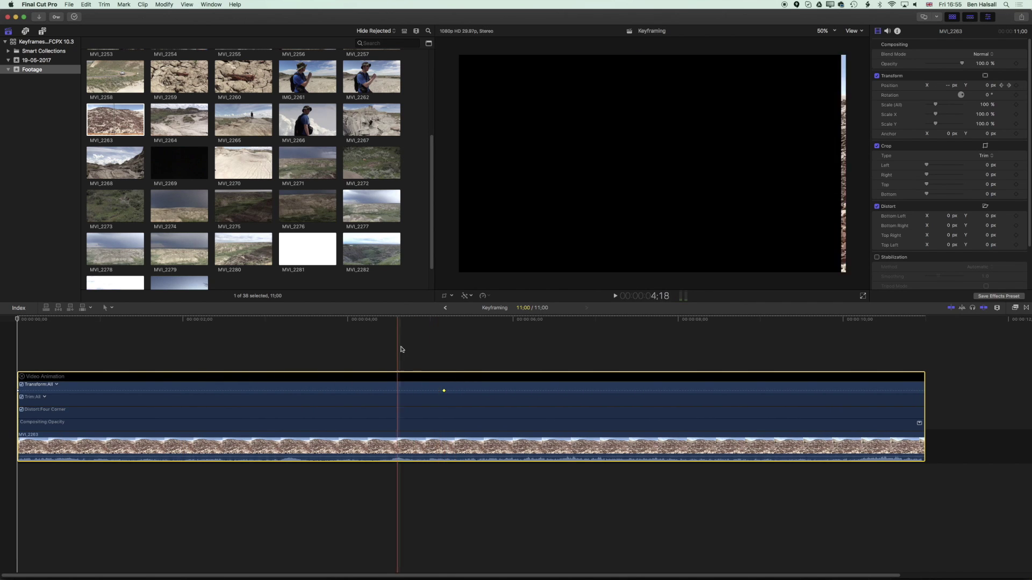
key("space")
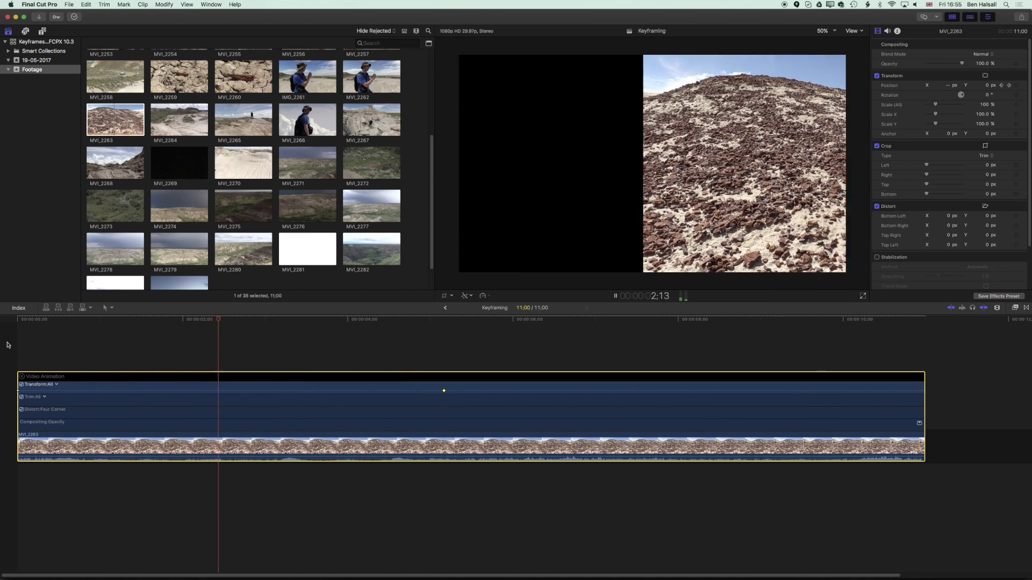
key("space")
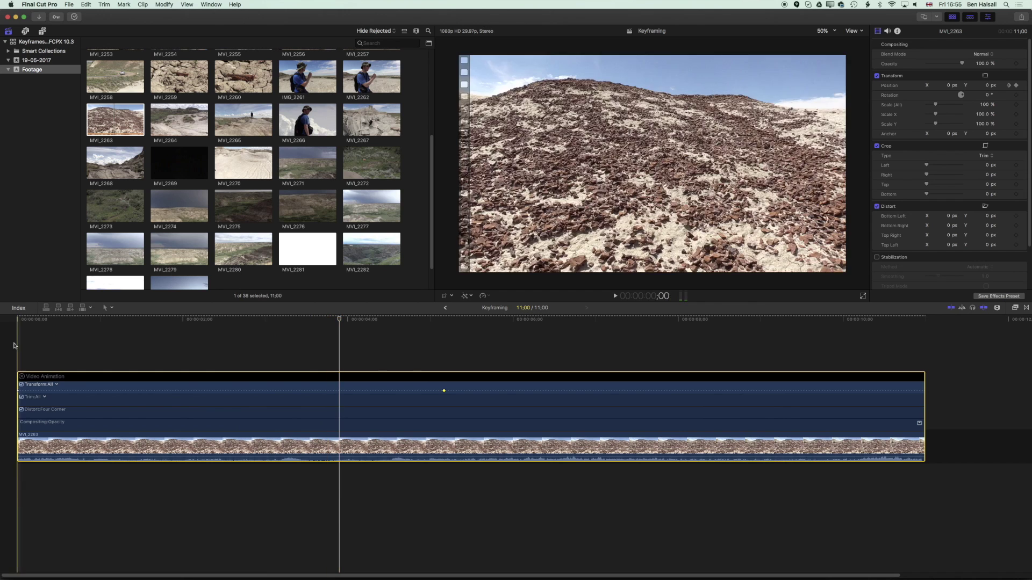
left_click_drag(443, 391, 84, 389)
left_click(96, 322)
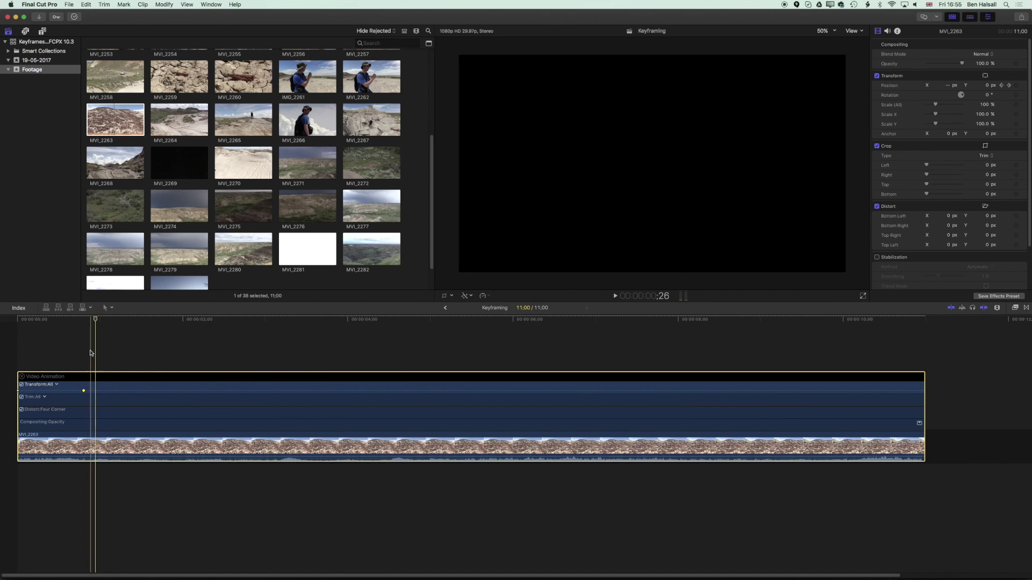
left_click_drag(84, 391, 87, 390)
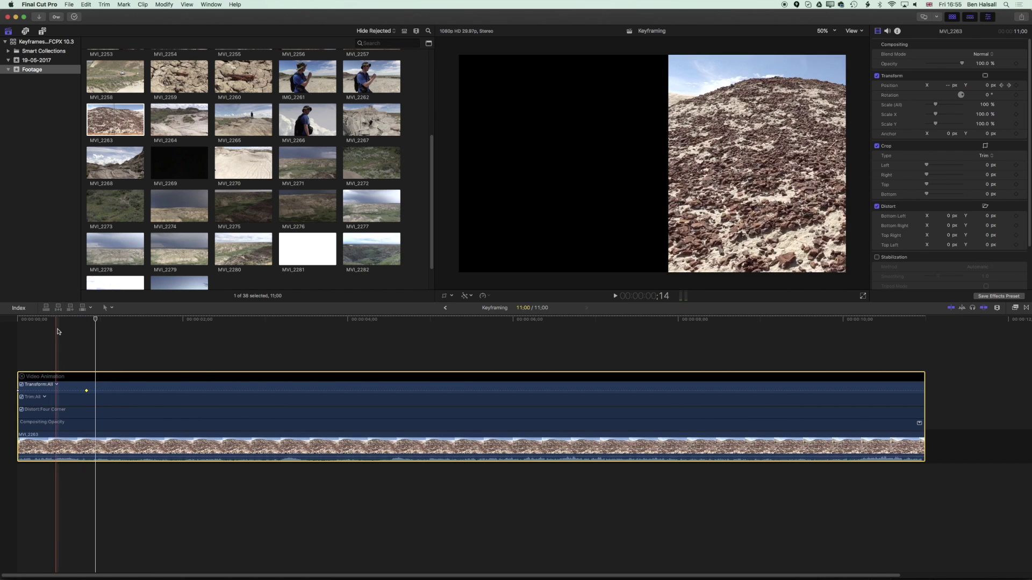
left_click(1, 320)
key("space")
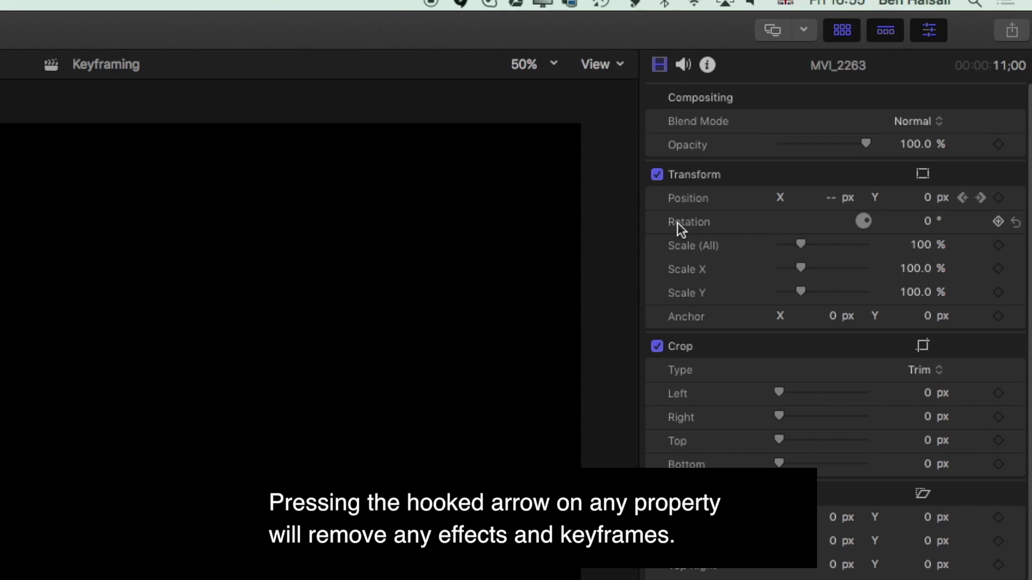
mouse_move(681, 204)
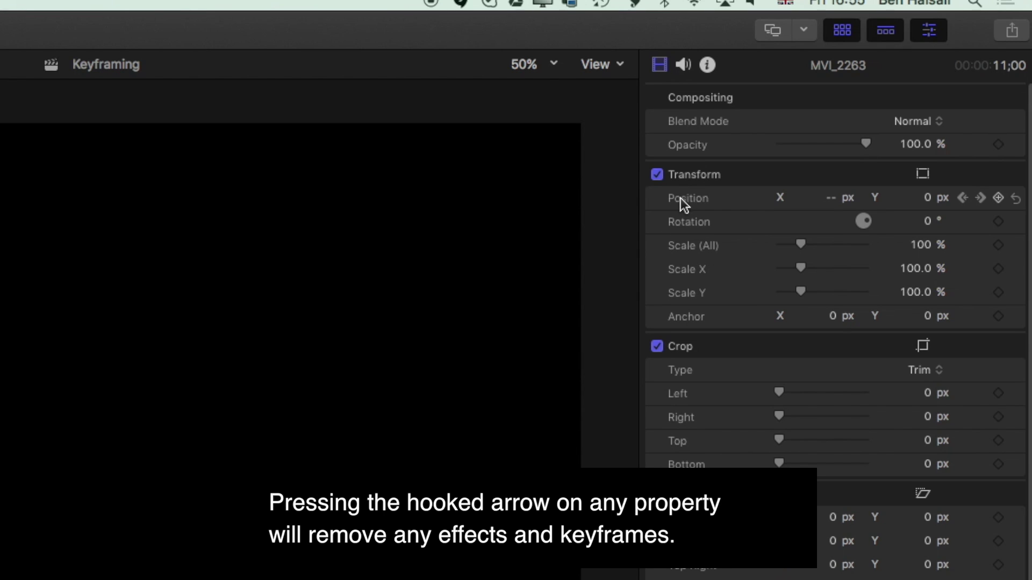
Reset Position to remove the slide, then add a 0° Rotation keyframe at 3;00
left_click(1015, 198)
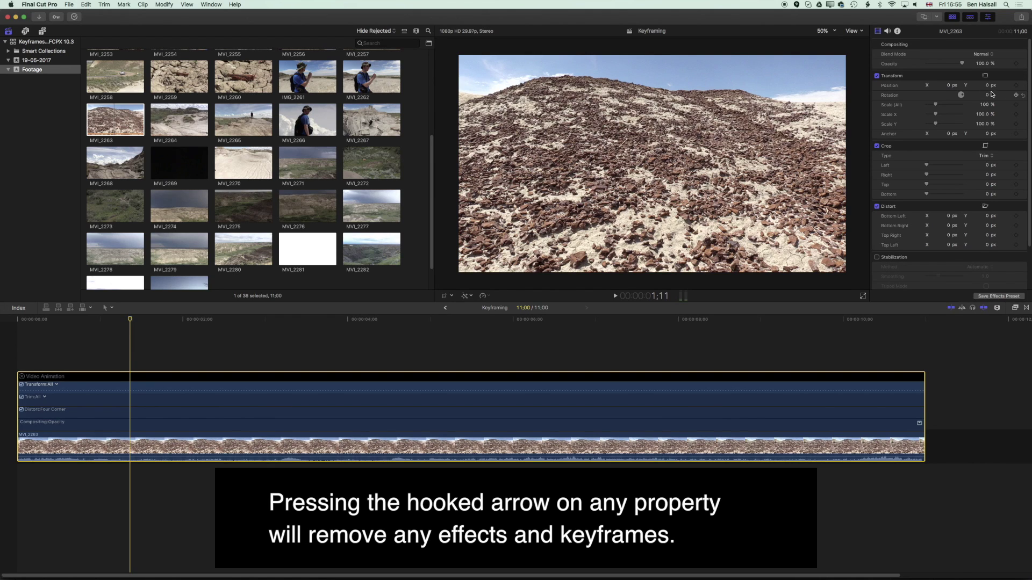
left_click(129, 327)
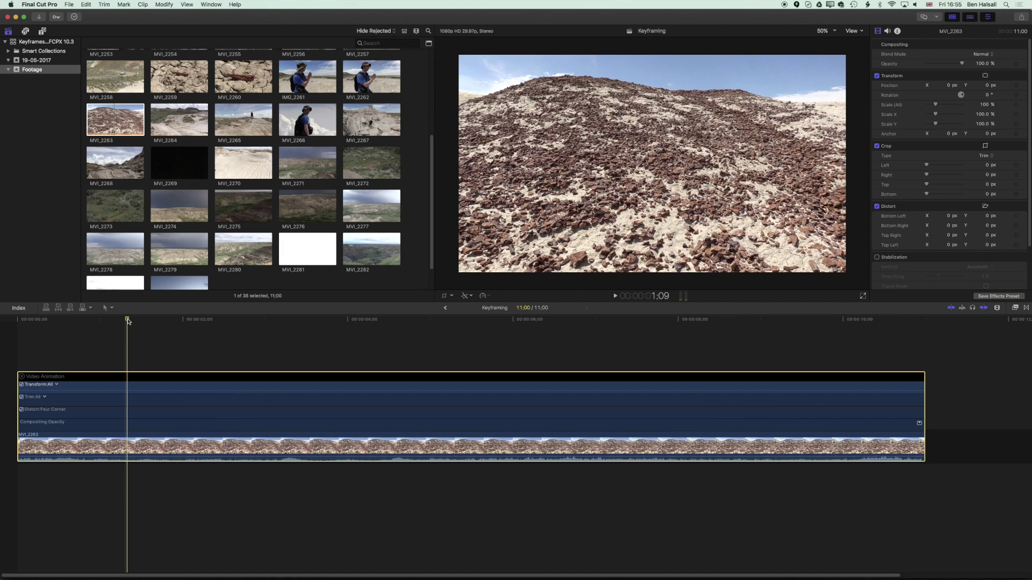
left_click_drag(129, 323, 266, 322)
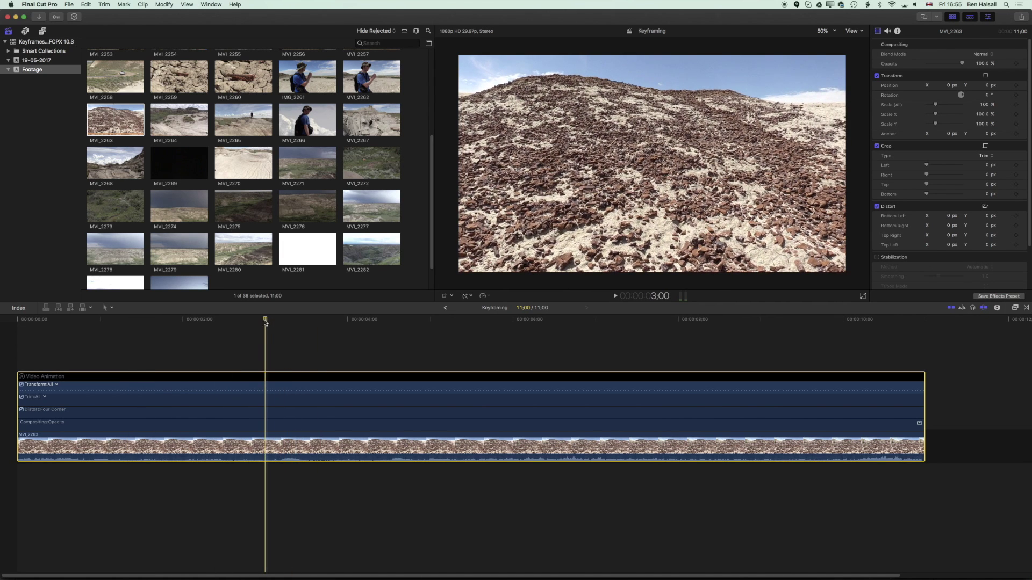
left_click(1015, 95)
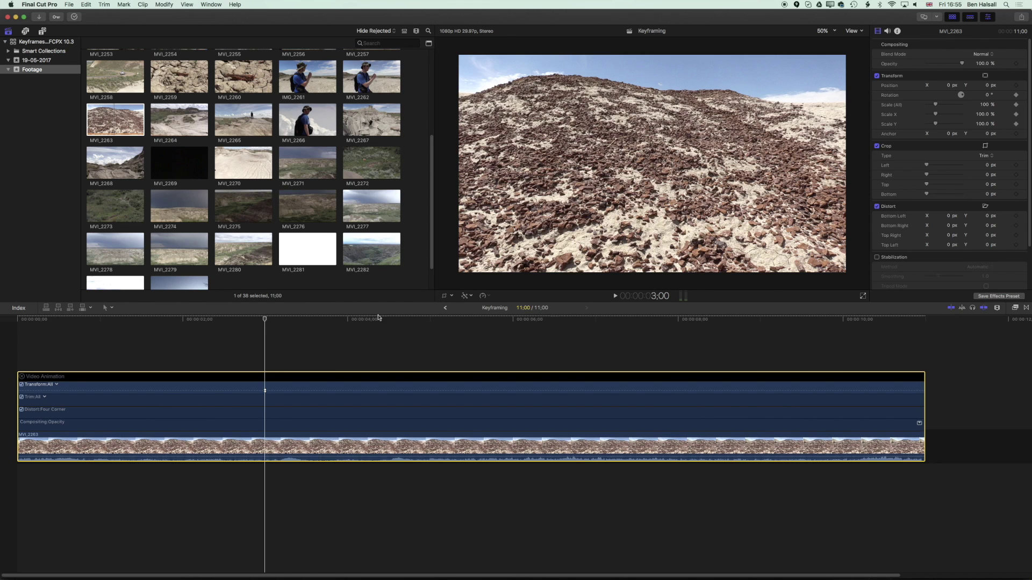
At about 4;17 set Rotation to 367°, raise it to 566°, and preview the spin
left_click(338, 319)
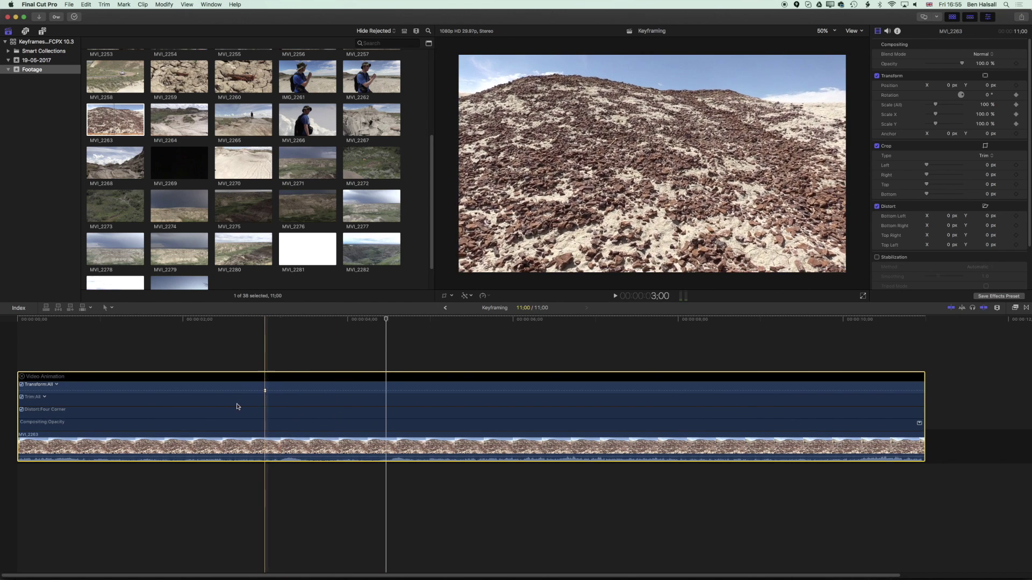
left_click(396, 320)
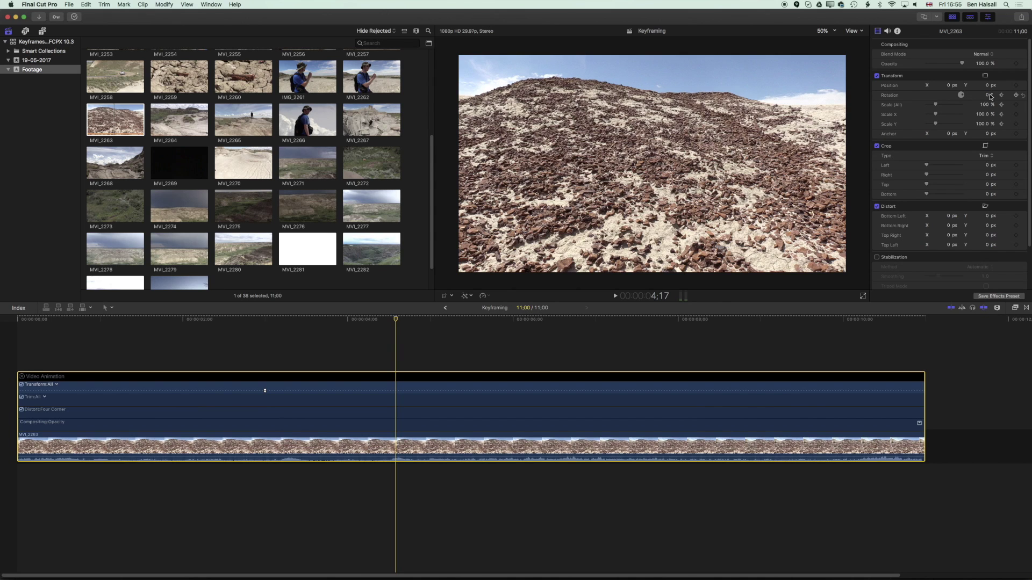
type("367")
key("Return")
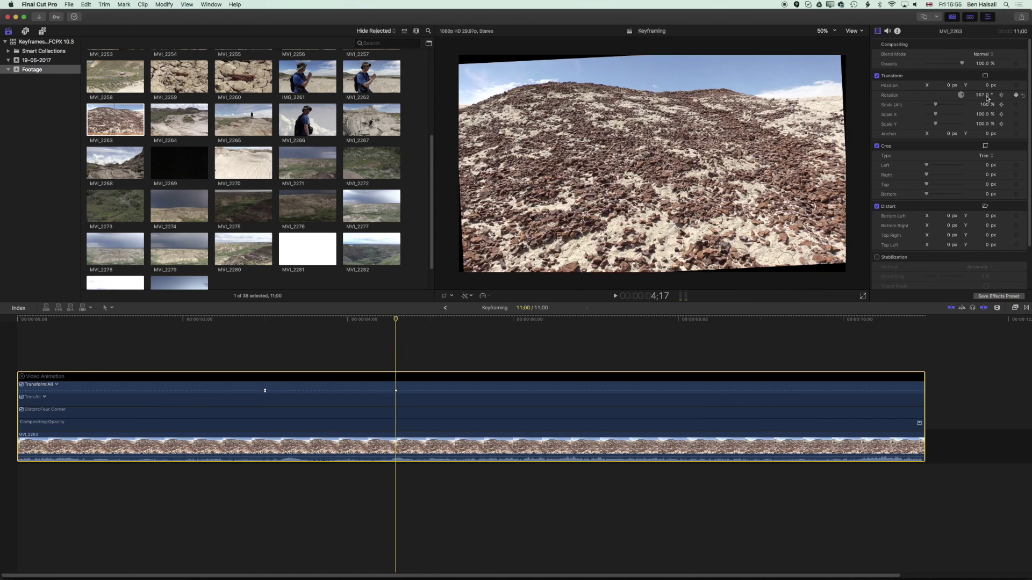
left_click(980, 96)
left_click_drag(977, 97, 1011, 97)
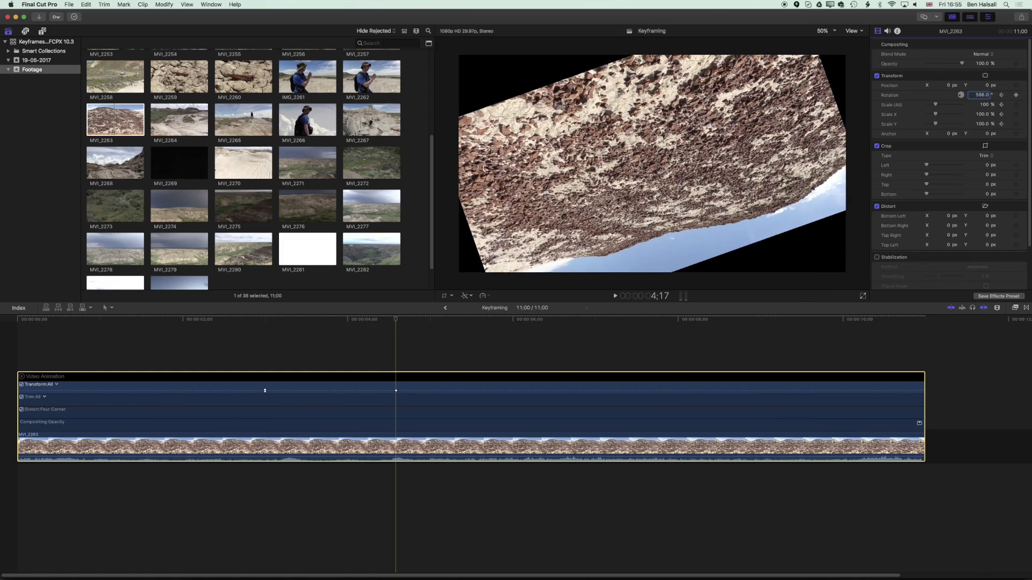
left_click_drag(384, 319, 290, 326)
key("space")
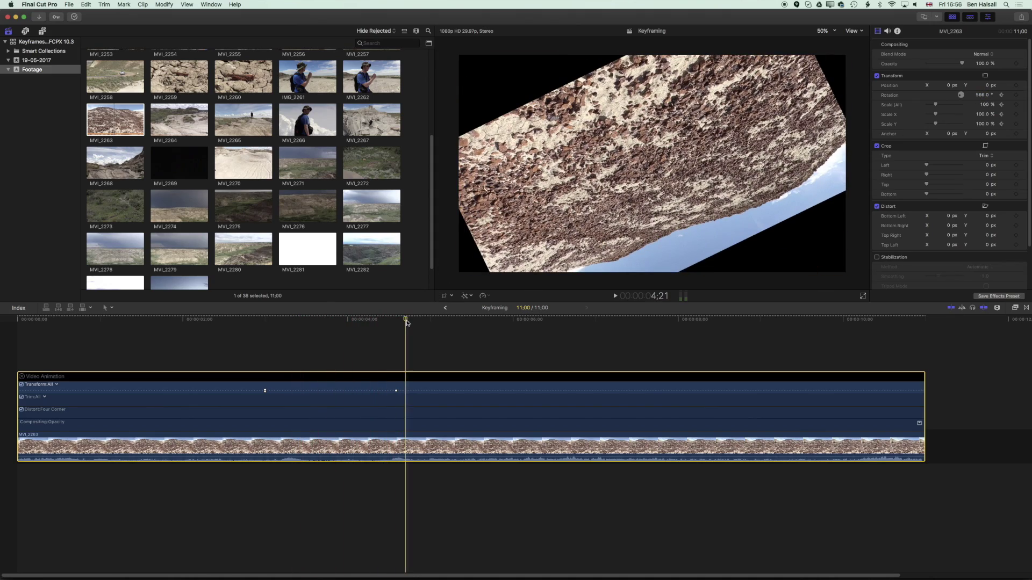
mouse_move(407, 321)
left_mouse_down()
mouse_move(394, 322)
mouse_move(419, 320)
mouse_move(396, 320)
left_mouse_up()
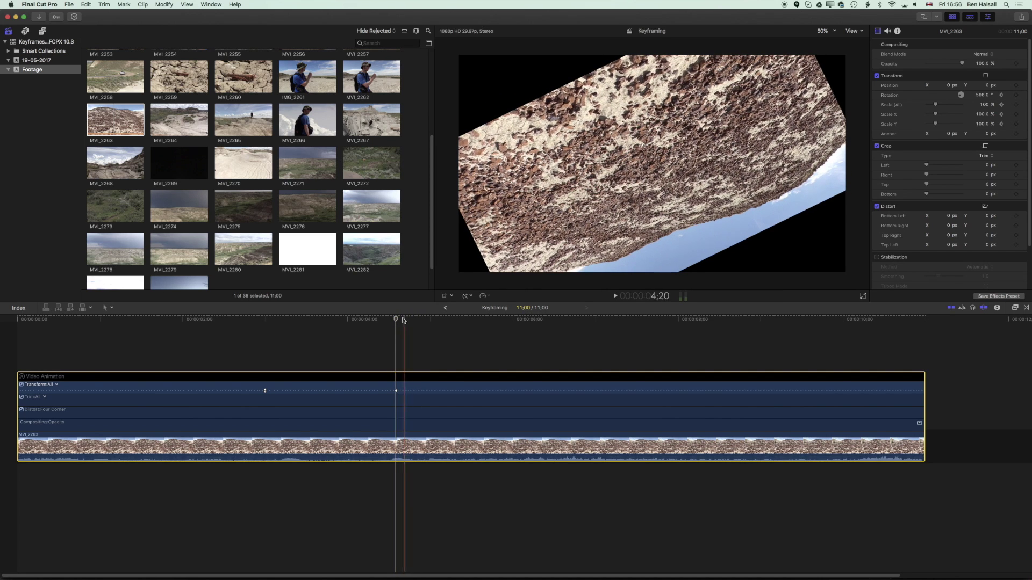
Compare the start and end Rotation keyframes, ending on the 566° keyframe
left_click_drag(396, 321, 376, 322)
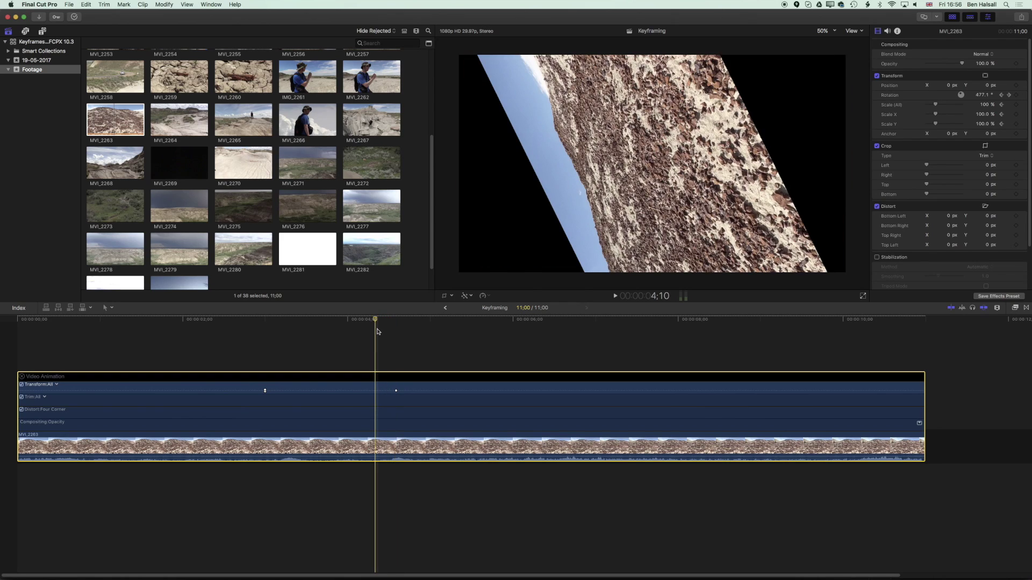
left_click_drag(376, 321, 396, 321)
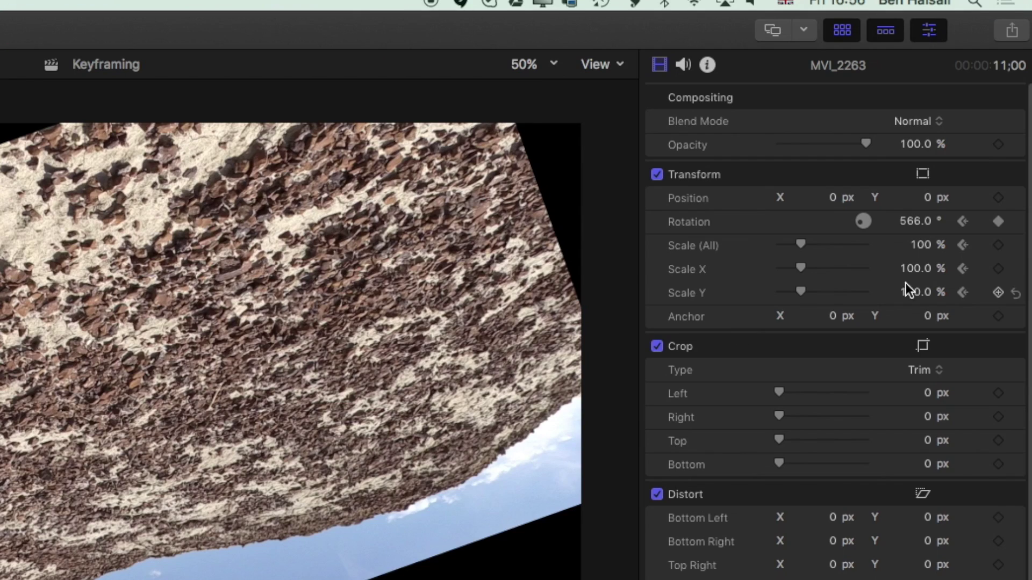
left_click(964, 246)
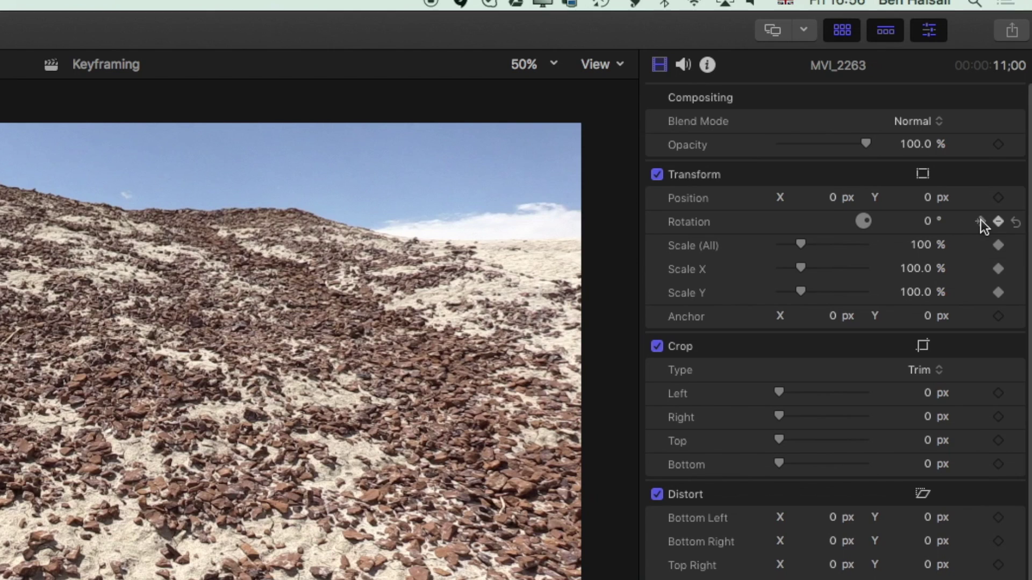
left_click(979, 220)
left_click(962, 222)
left_click(981, 223)
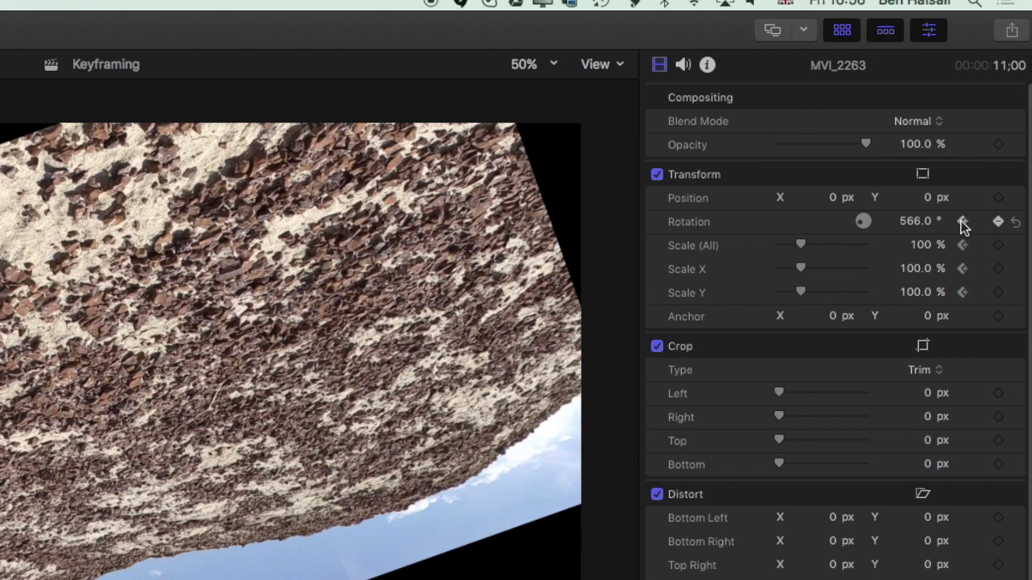
left_click(961, 221)
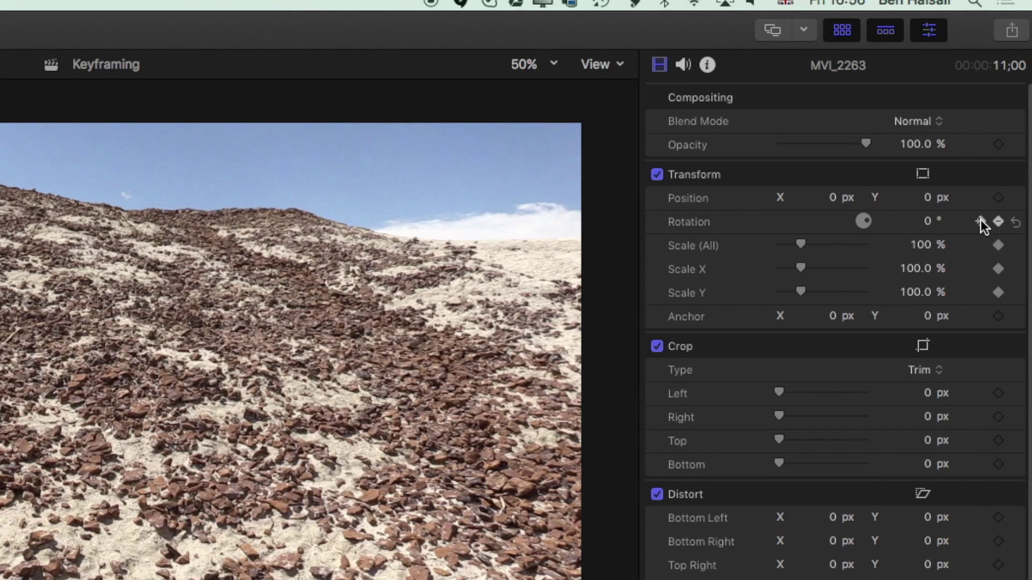
left_click(980, 221)
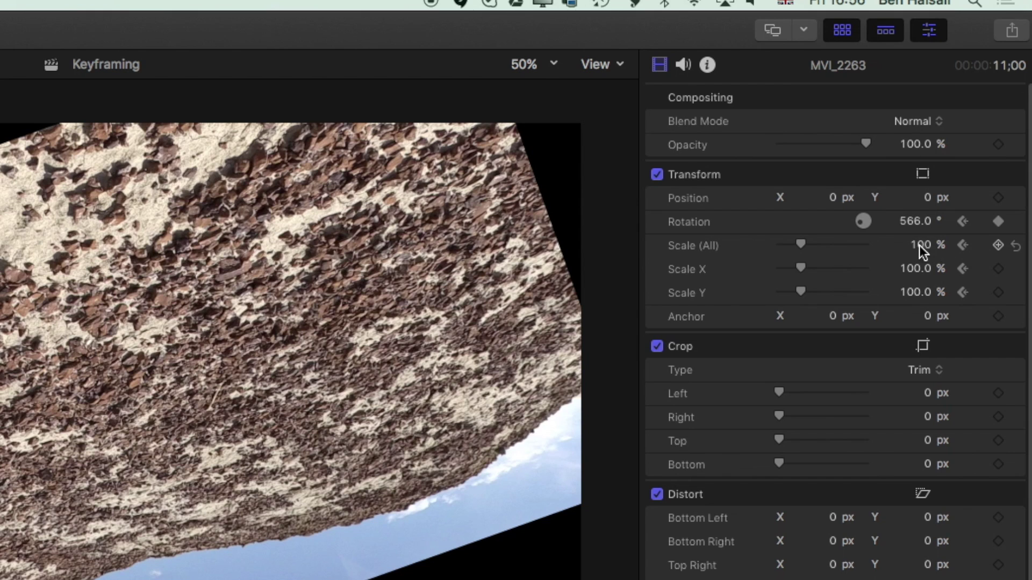
Drag Scale (All) down to 2% there and play the rotate-and-shrink animation
left_click_drag(923, 242, 923, 295)
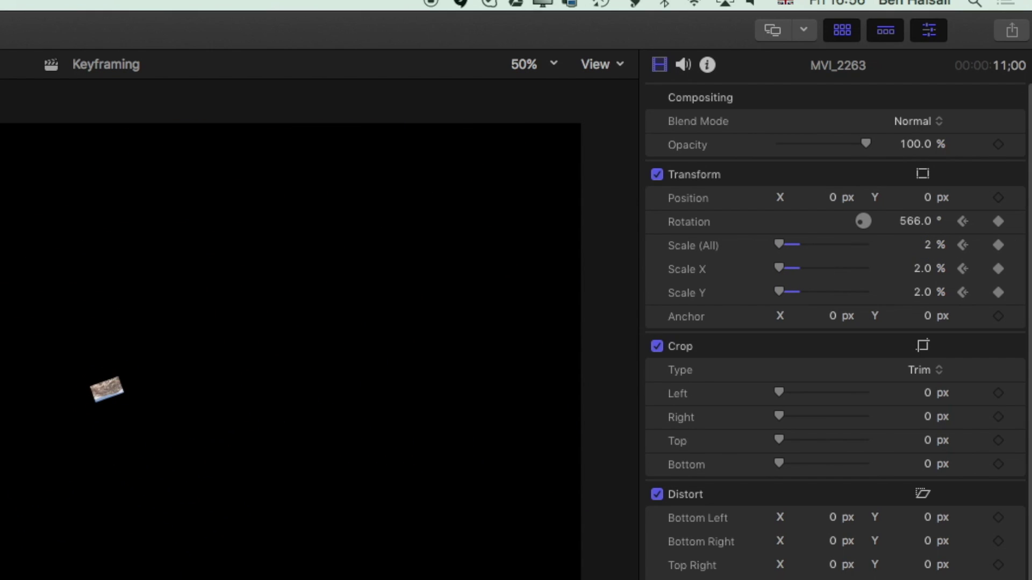
key("space")
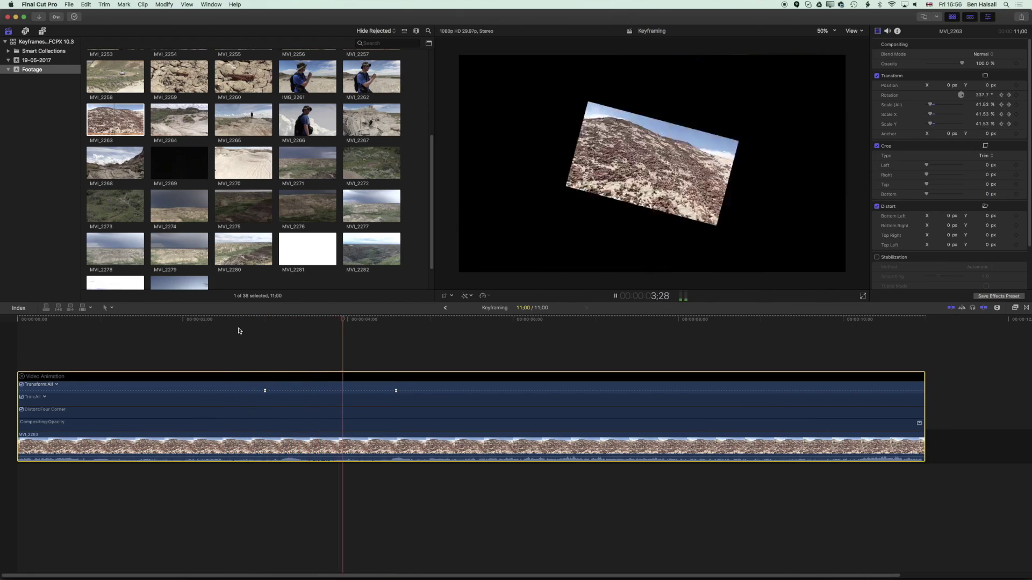
key("space")
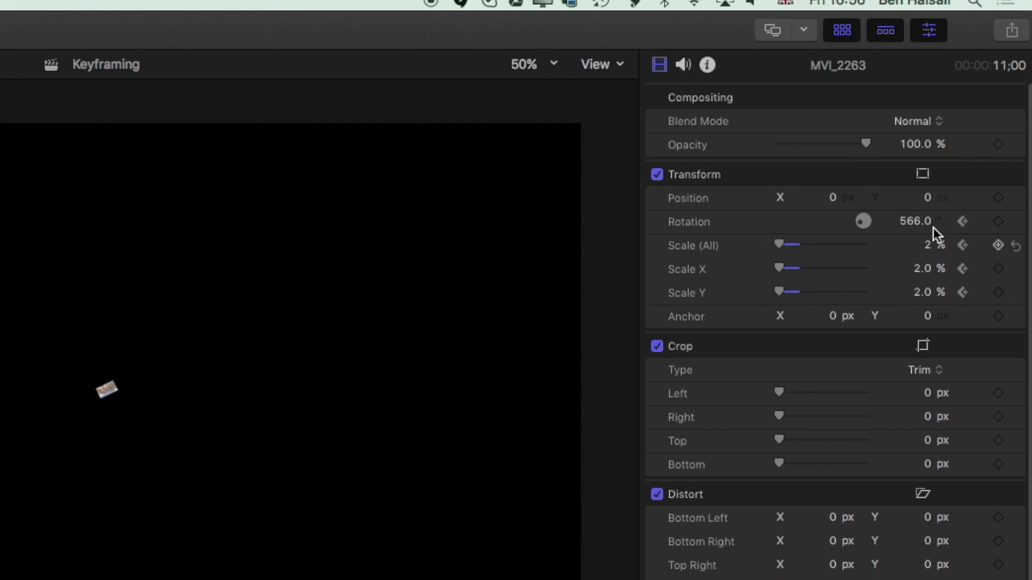
Reset Transform to 0° rotation and 100% scale, then play back the full-frame clip
left_click(1016, 176)
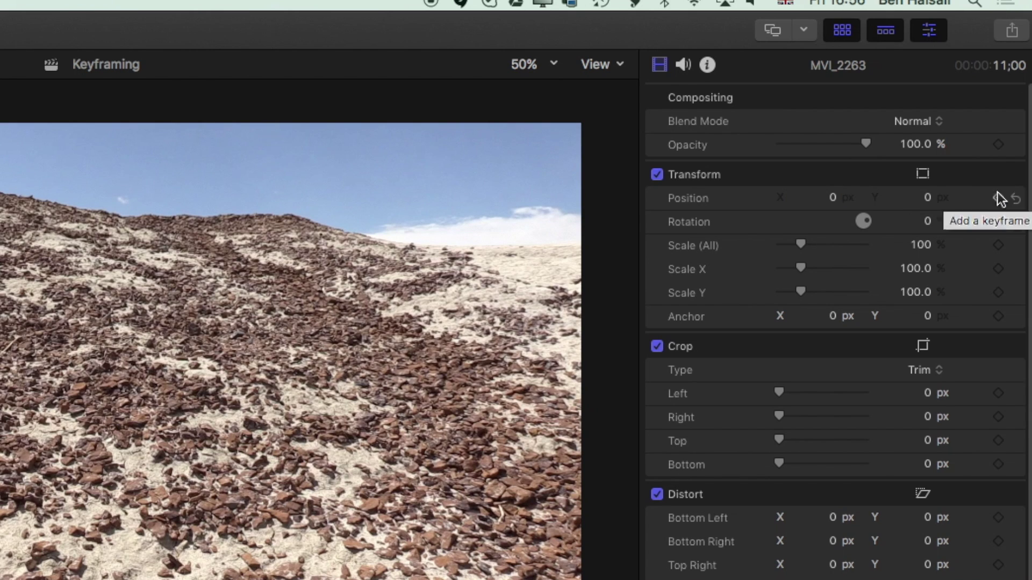
key("space")
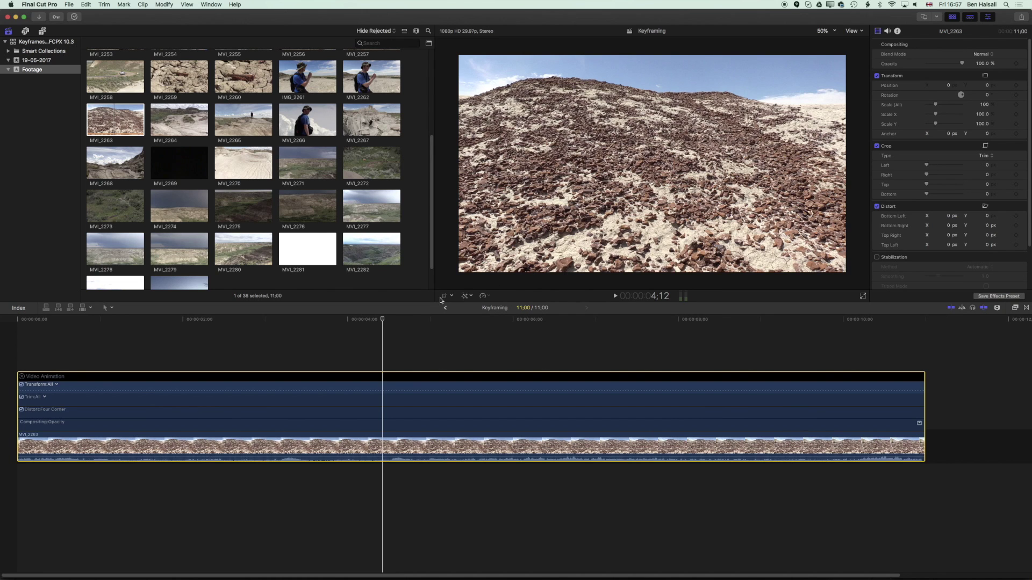
Keyframe Crop Left at 0 px at 3;12, crop about 1700 px earlier, and play the reveal
left_click_drag(382, 319, 297, 319)
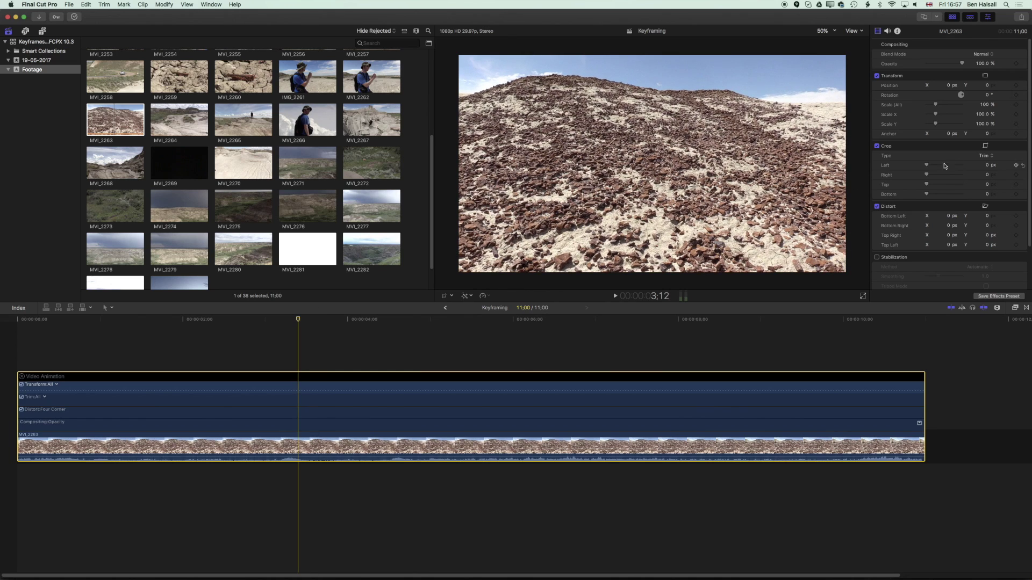
left_click(1016, 165)
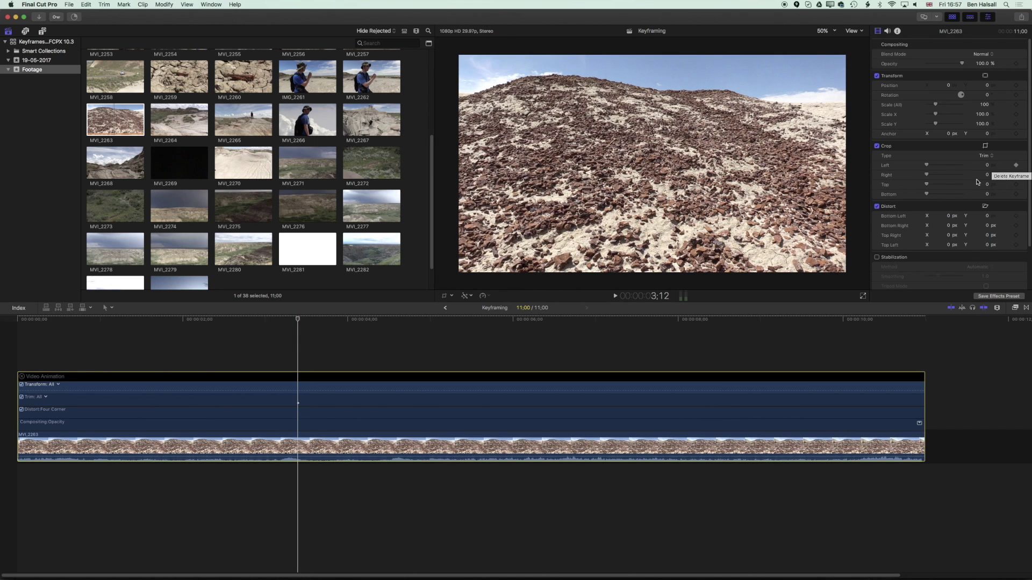
left_click_drag(298, 320, 148, 322)
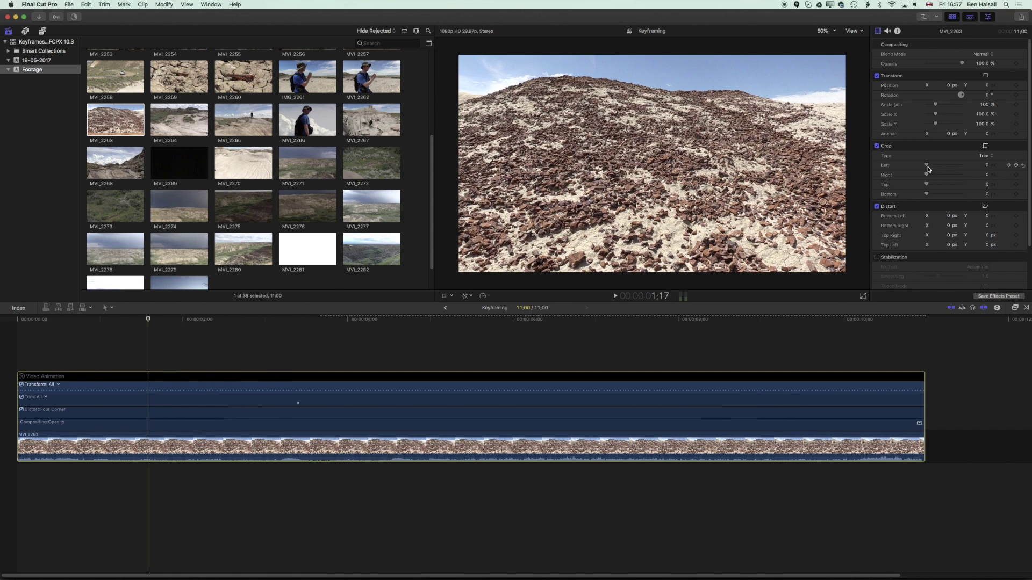
left_click_drag(928, 169, 974, 173)
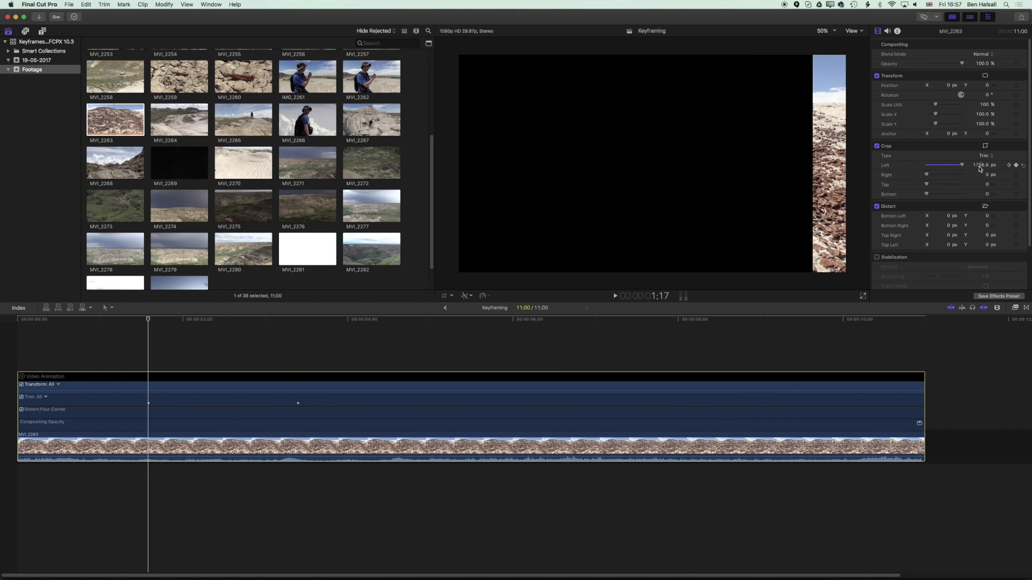
left_click_drag(147, 344, 115, 344)
key("space")
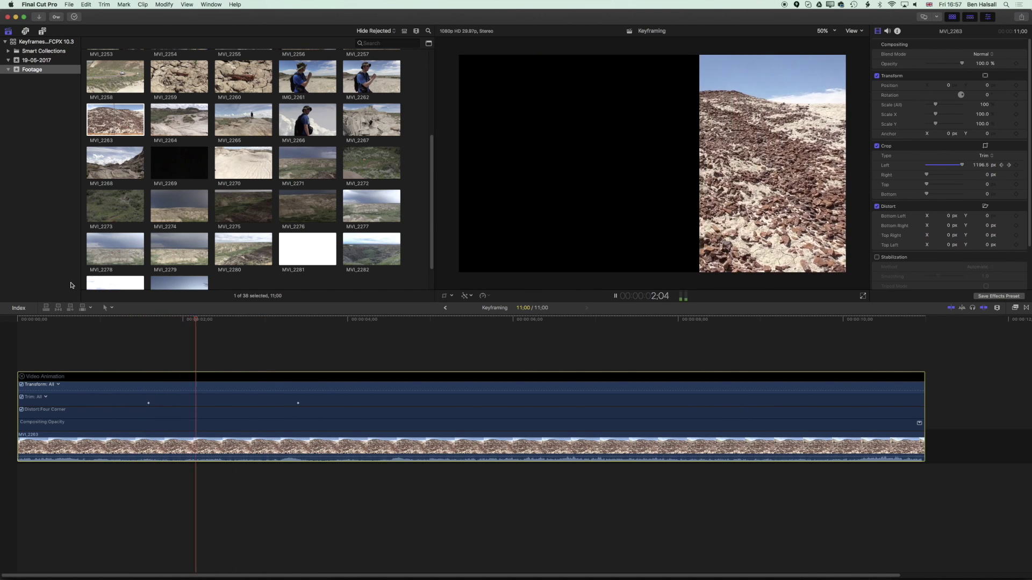
key("space")
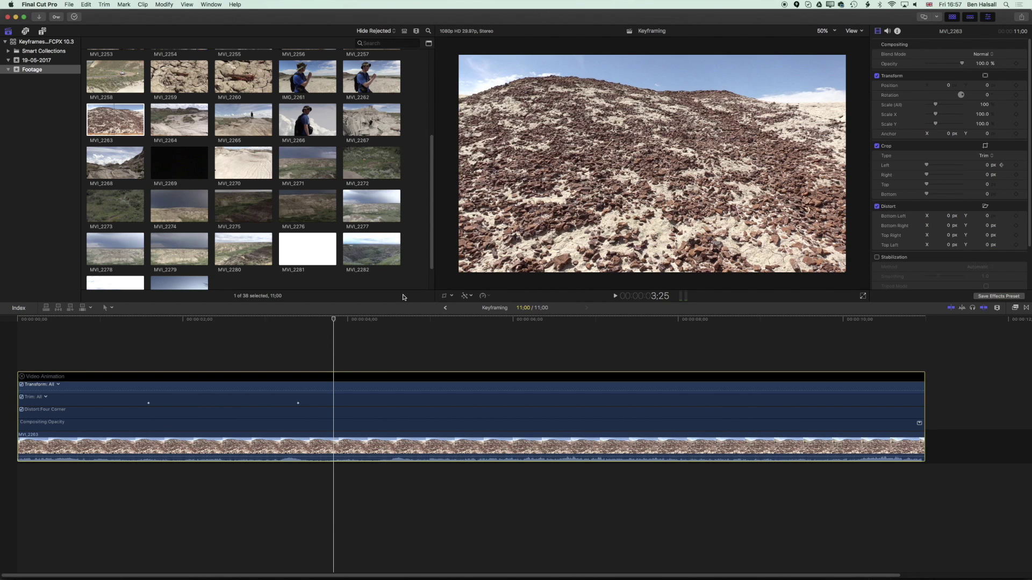
left_click(250, 164)
Add MVI_2270 to the timeline, stack MVI_2263 above it at the start, and preview around 1;23
left_click_drag(244, 168, 18, 465)
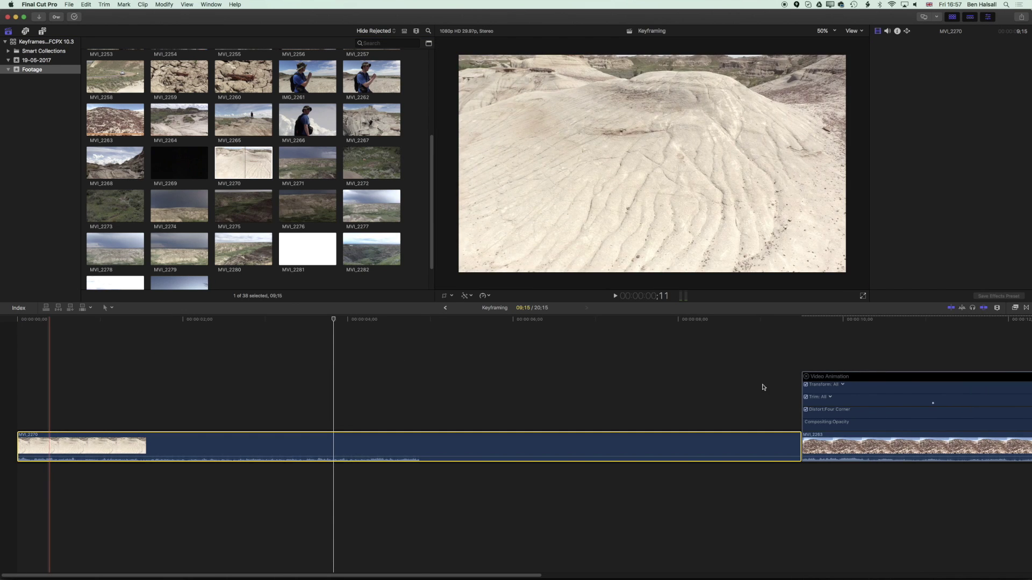
left_click_drag(818, 446, 34, 412)
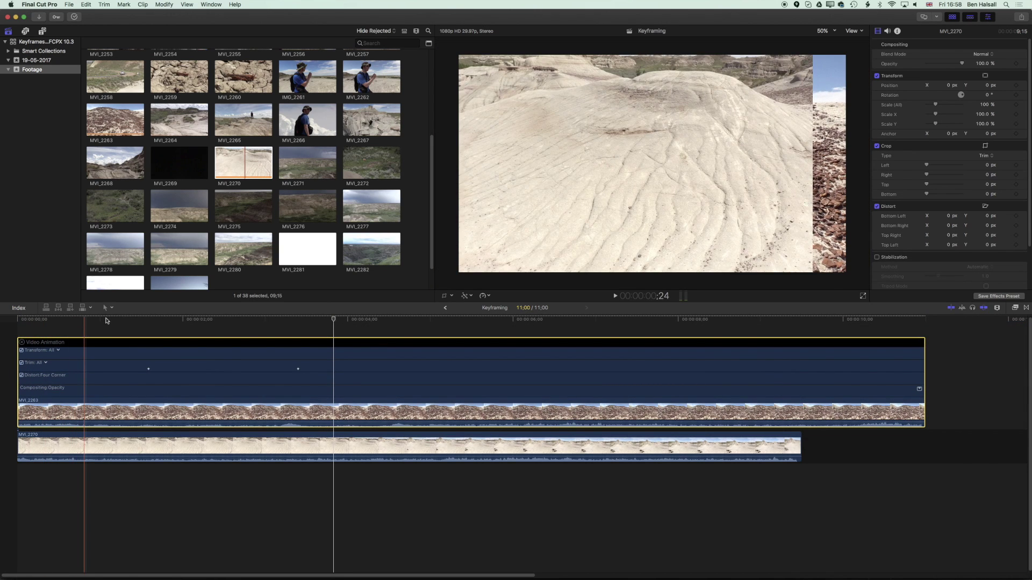
key("space")
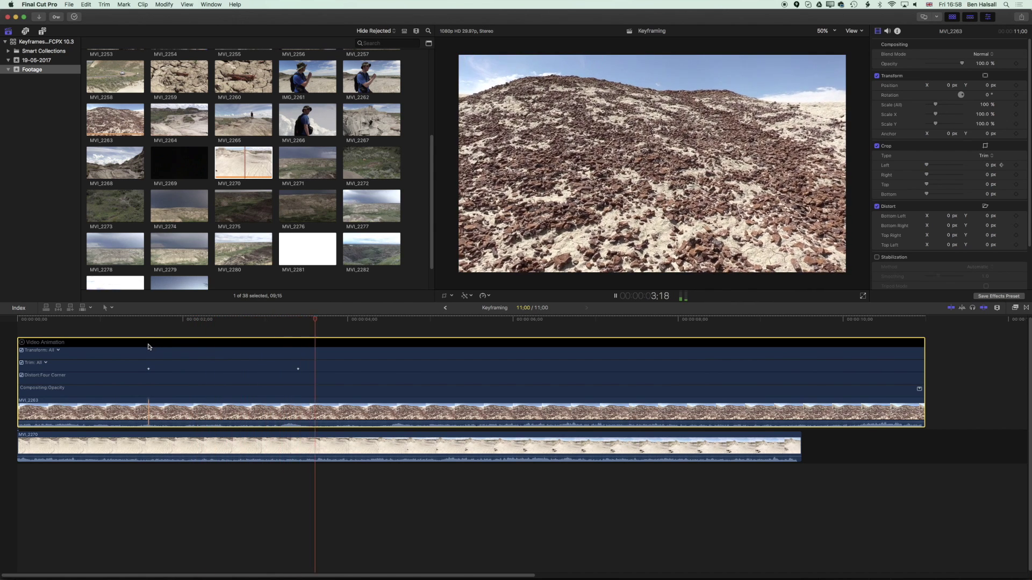
key("space")
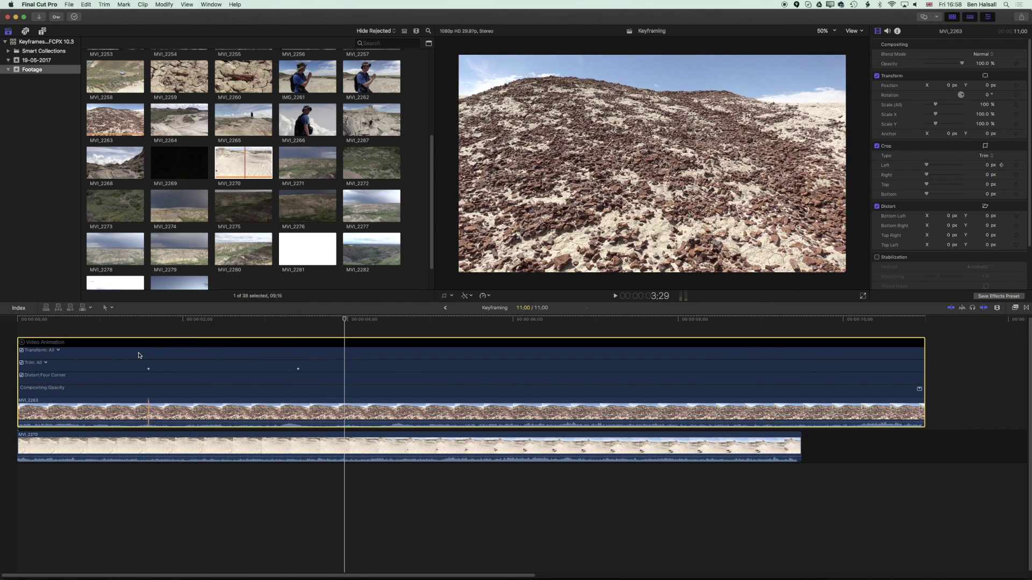
left_click(162, 335)
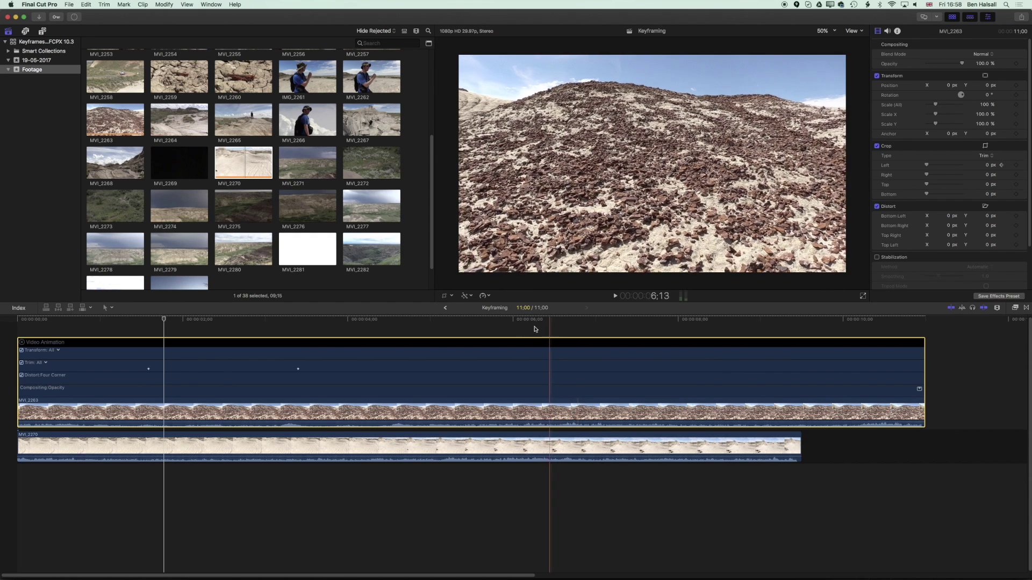
left_click(144, 324)
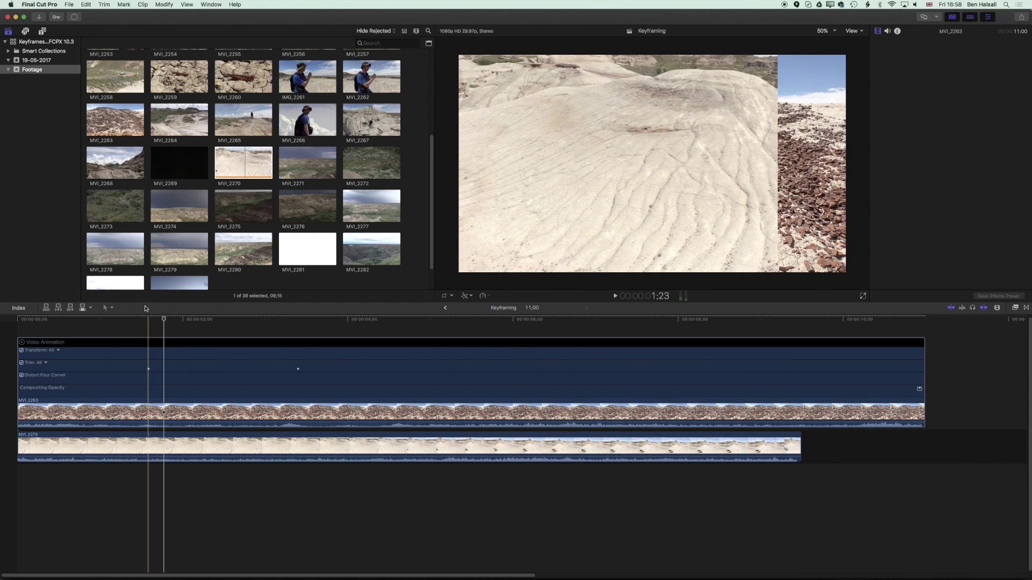
left_click(162, 321)
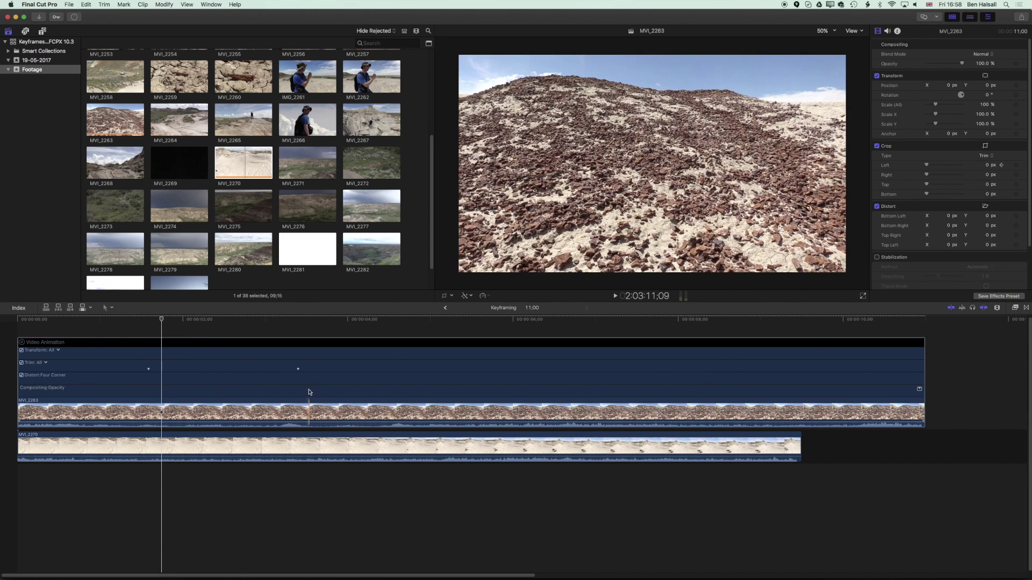
Add an Opacity keyframe near 3;21, then set Opacity to 0% slightly later
left_click(160, 320)
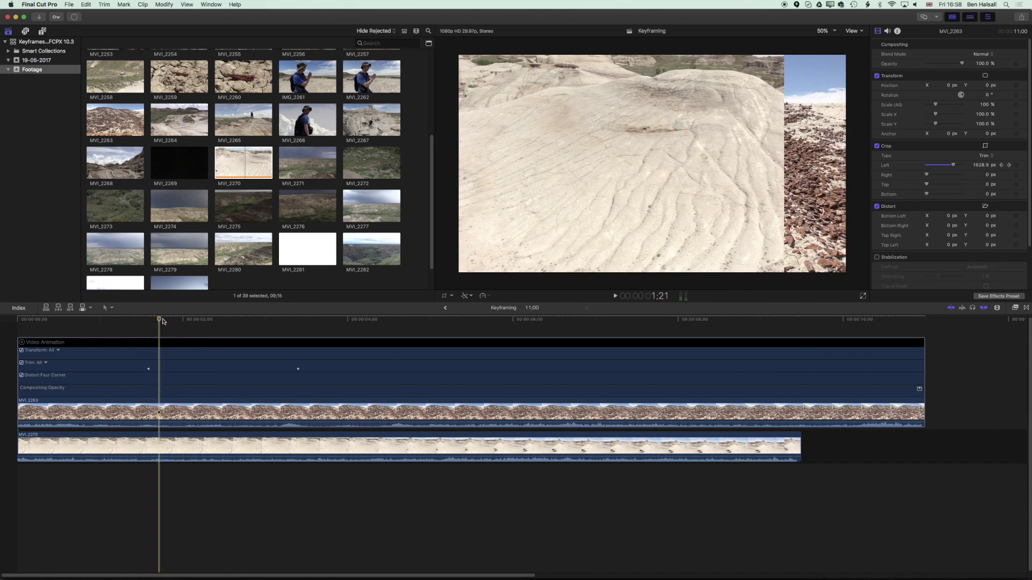
left_click_drag(162, 321, 375, 334)
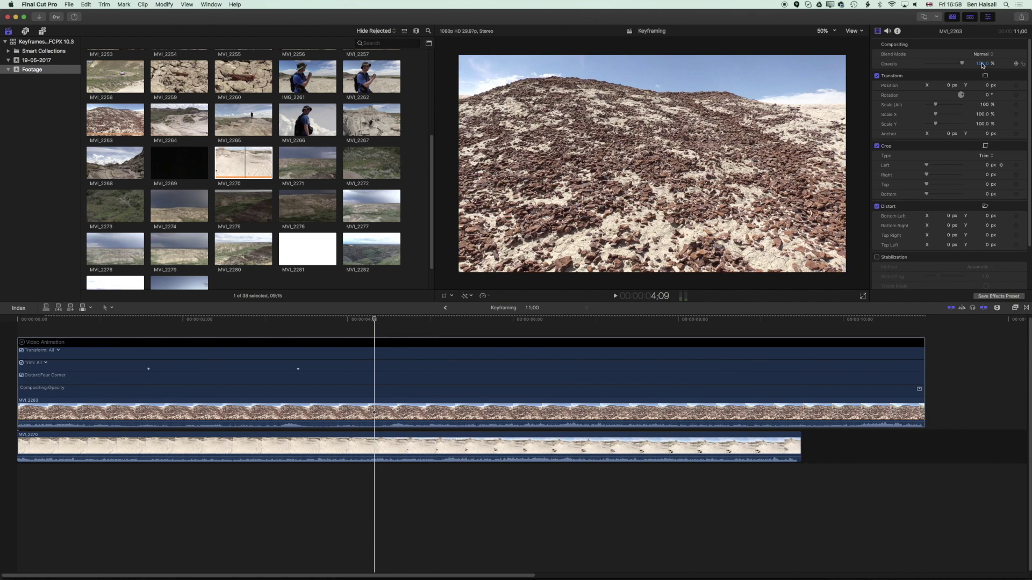
left_click(1016, 64)
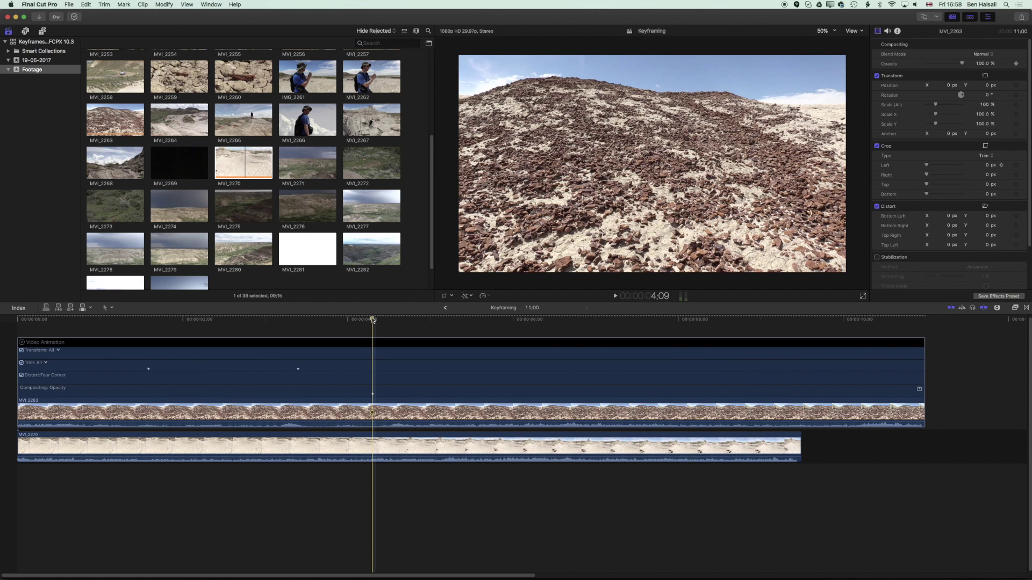
left_click_drag(375, 319, 420, 320)
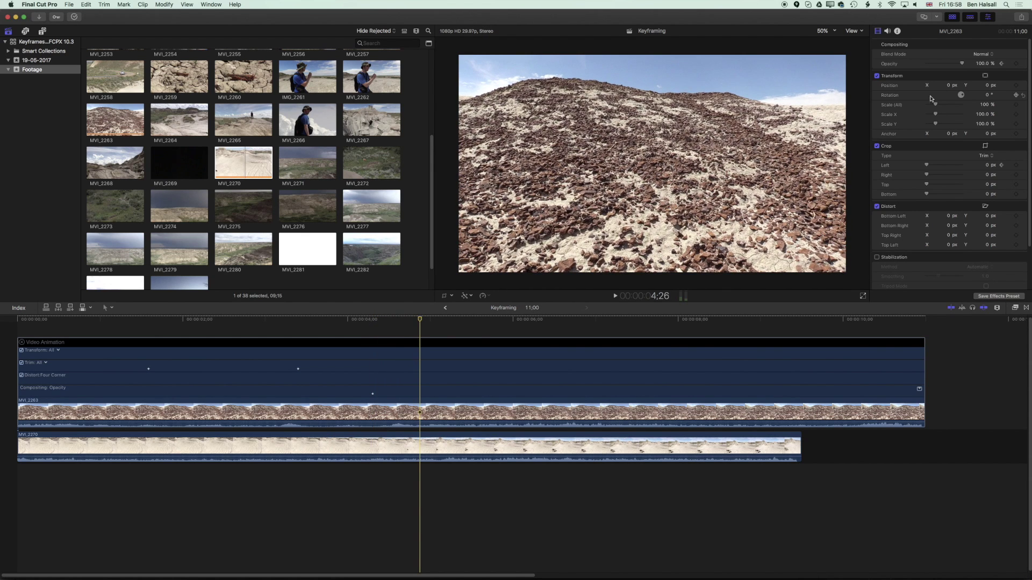
left_click_drag(961, 63, 915, 70)
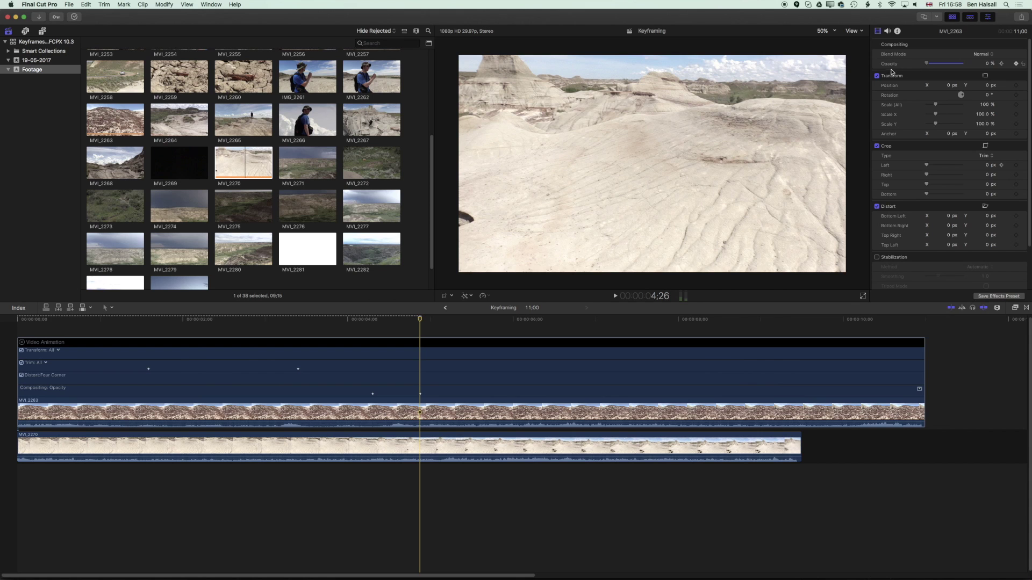
Preview the fade from about 4;06 and drag the 0% opacity keyframe slightly later
left_click_drag(421, 321, 363, 329)
key("space")
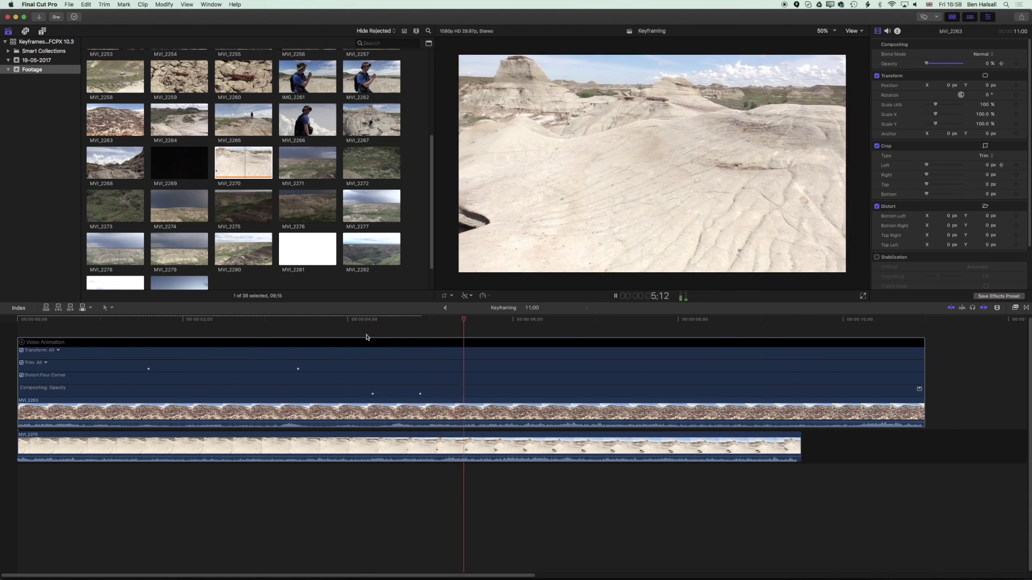
key("space")
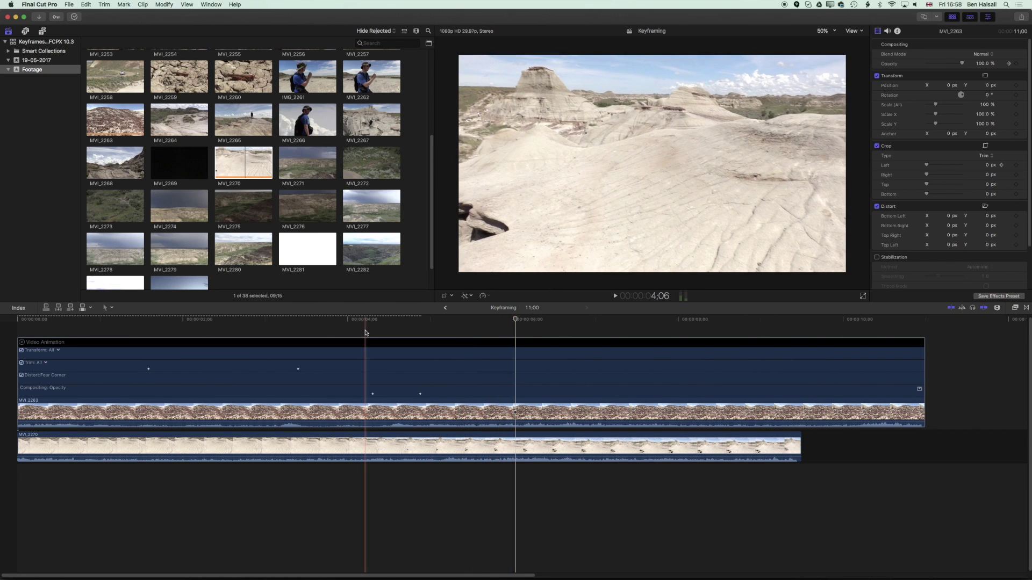
left_click(366, 321)
key("space")
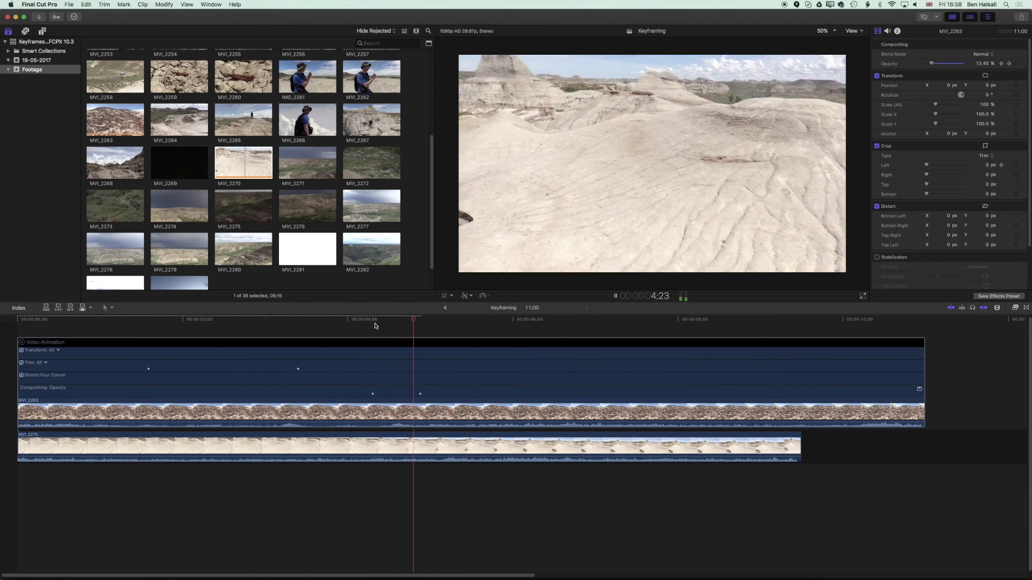
key("space")
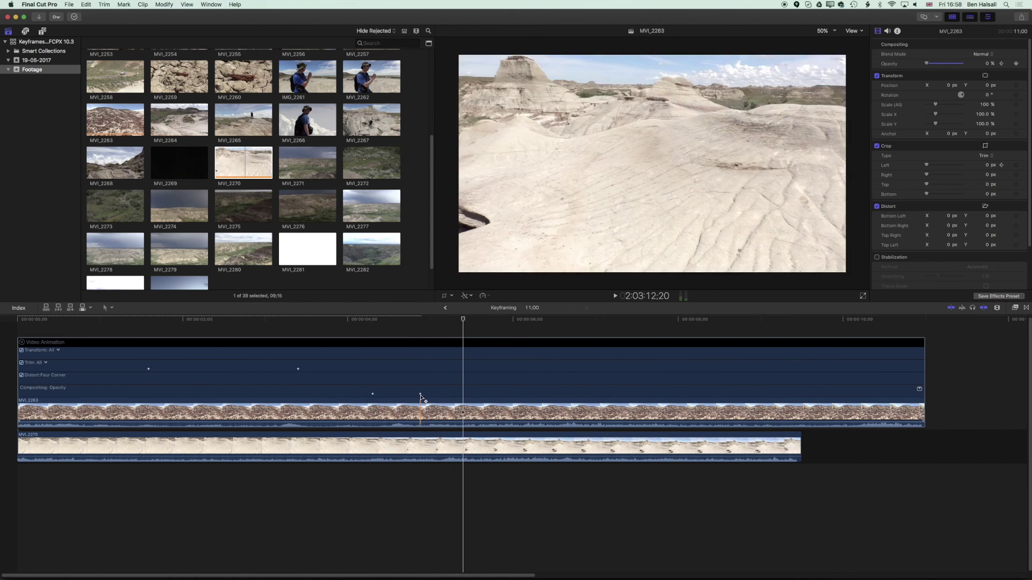
left_click_drag(421, 394, 432, 396)
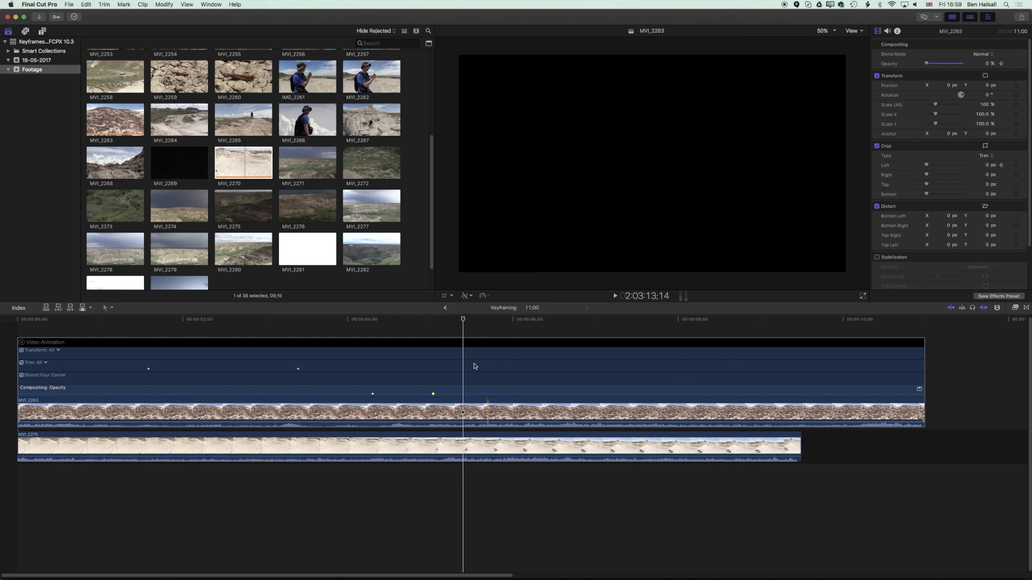
Add an opacity keyframe on MVI_2263 at 4;29, a few frames before the 0% keyframe, and raise it to 100%
left_click(1001, 64)
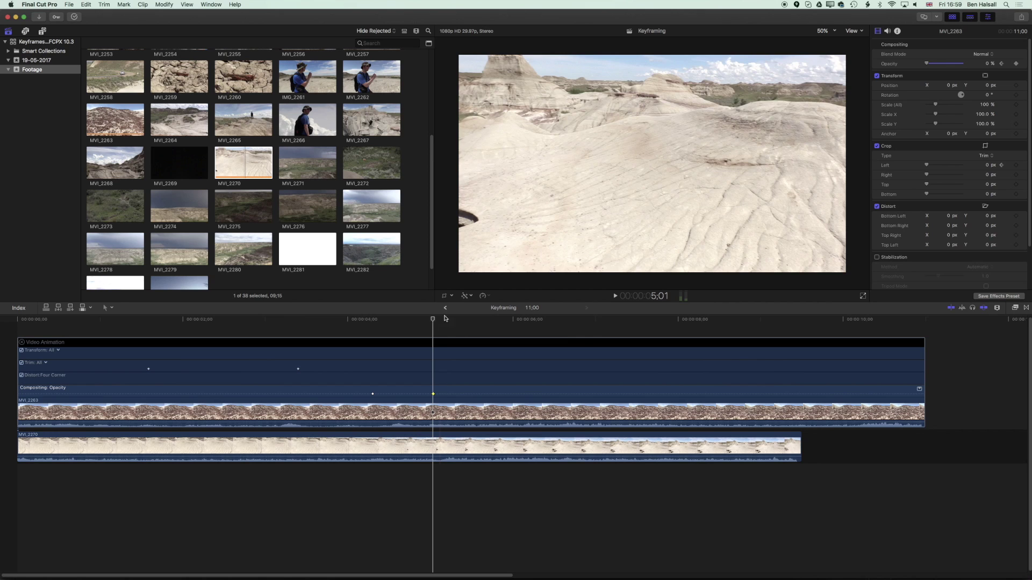
left_click_drag(431, 321, 429, 321)
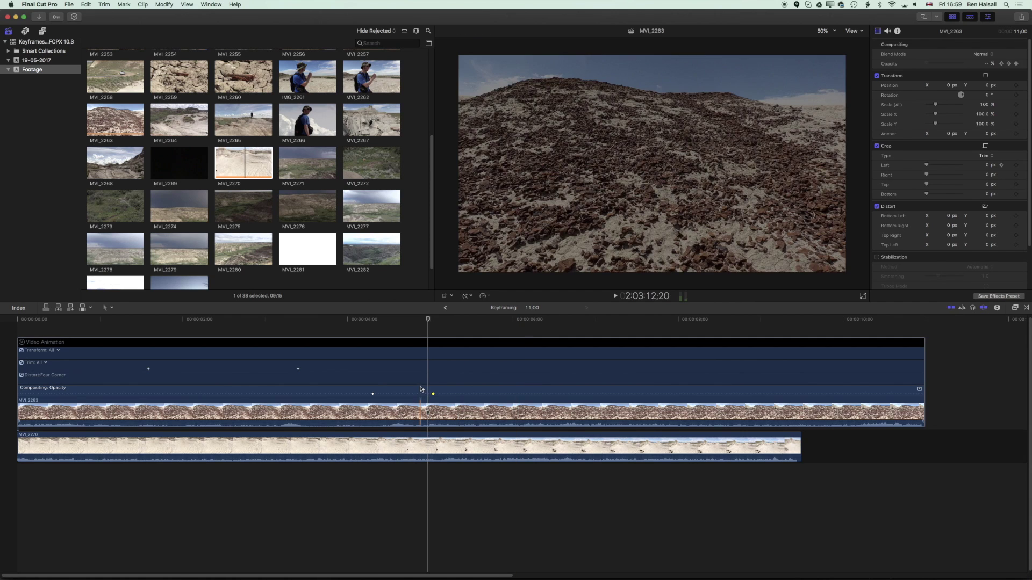
left_click(423, 411)
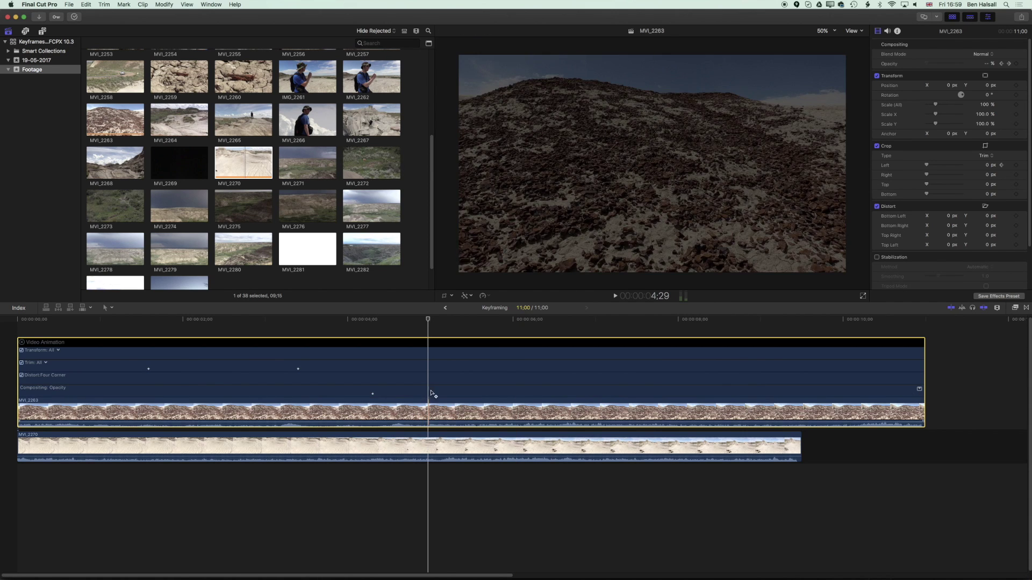
left_click(432, 394, "alt")
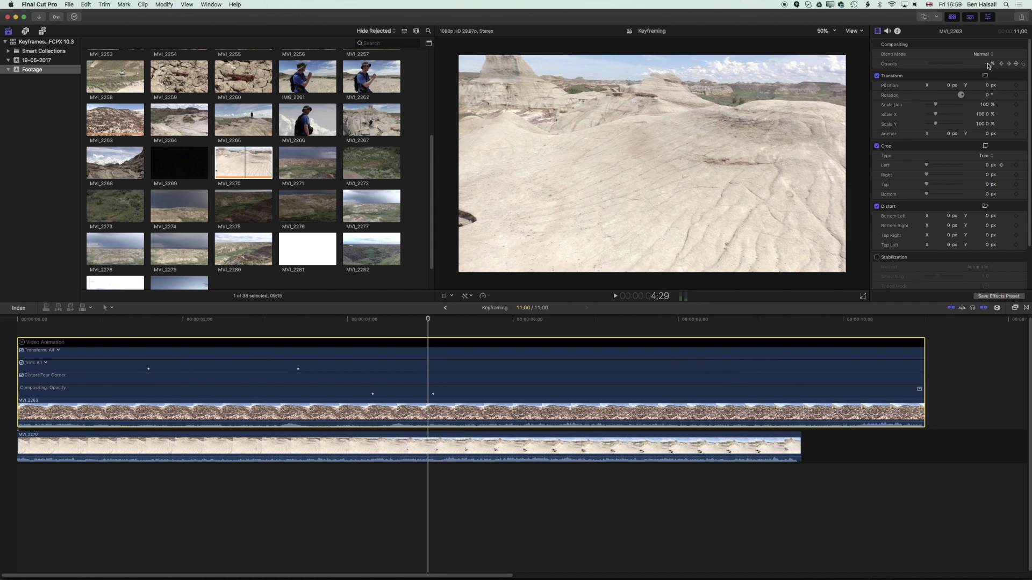
left_click_drag(987, 66, 997, 64)
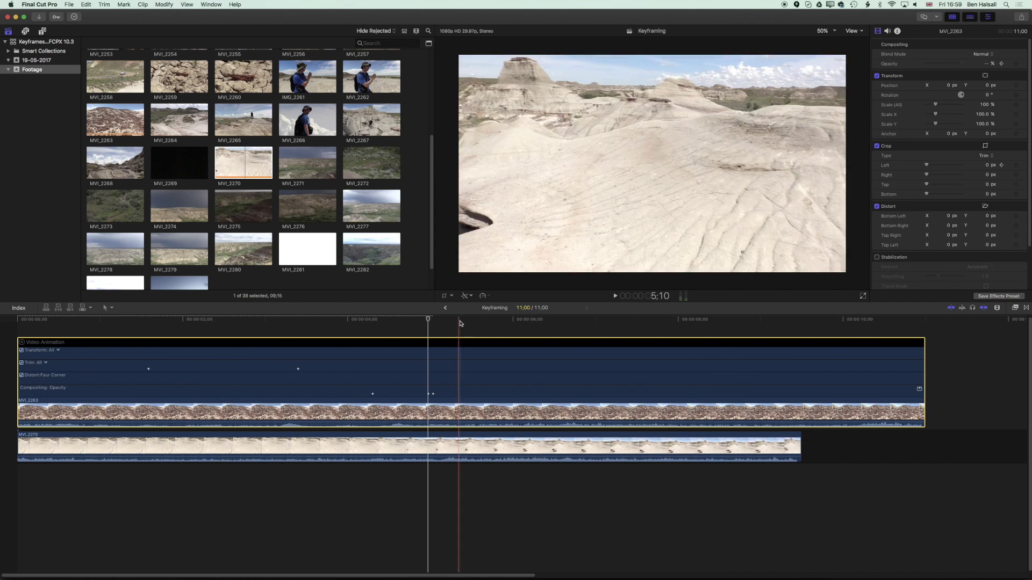
Preview the quick switch from 4;12, then select the new 100% opacity keyframe
left_click_drag(428, 323, 382, 328)
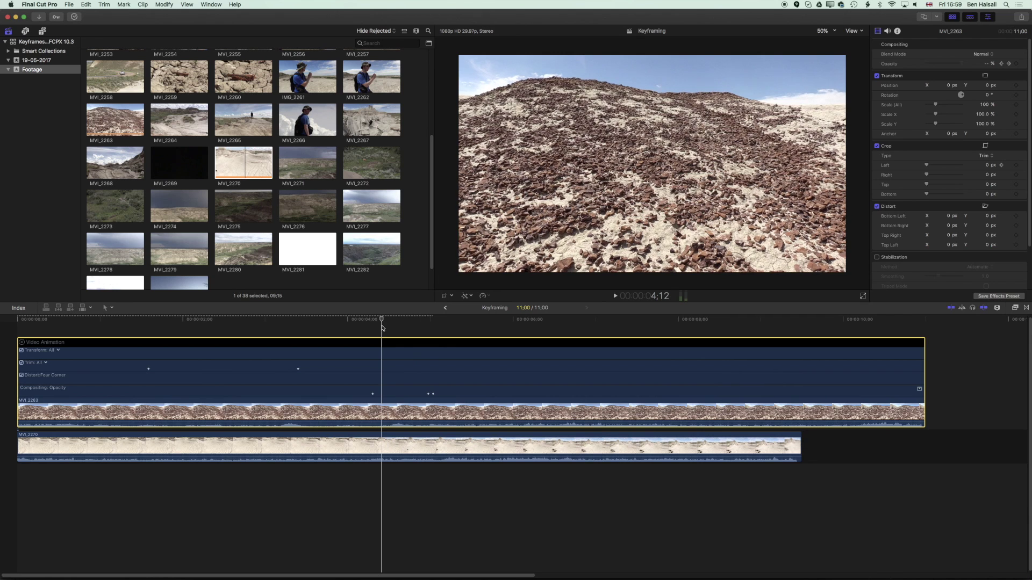
key("space")
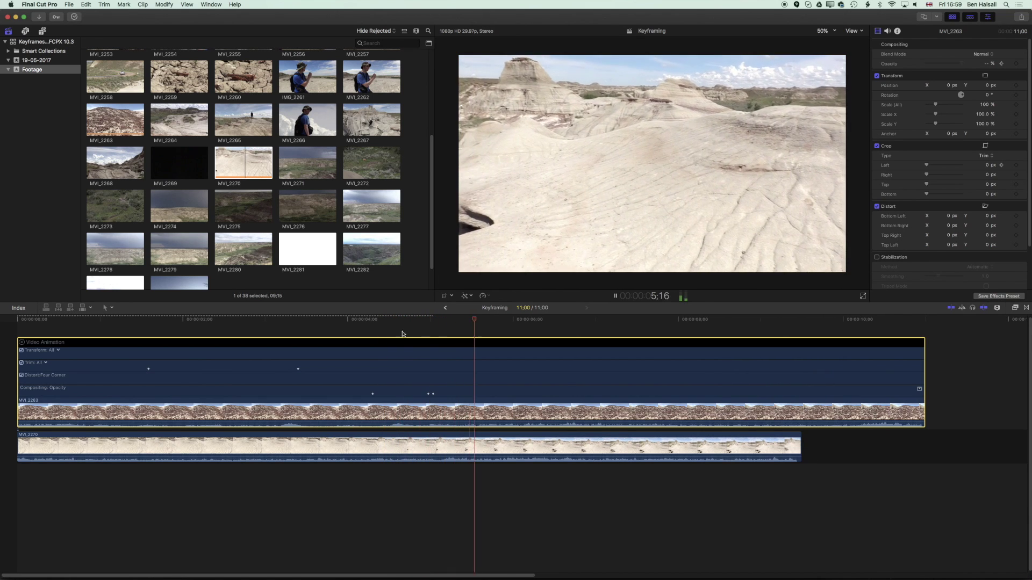
key("space")
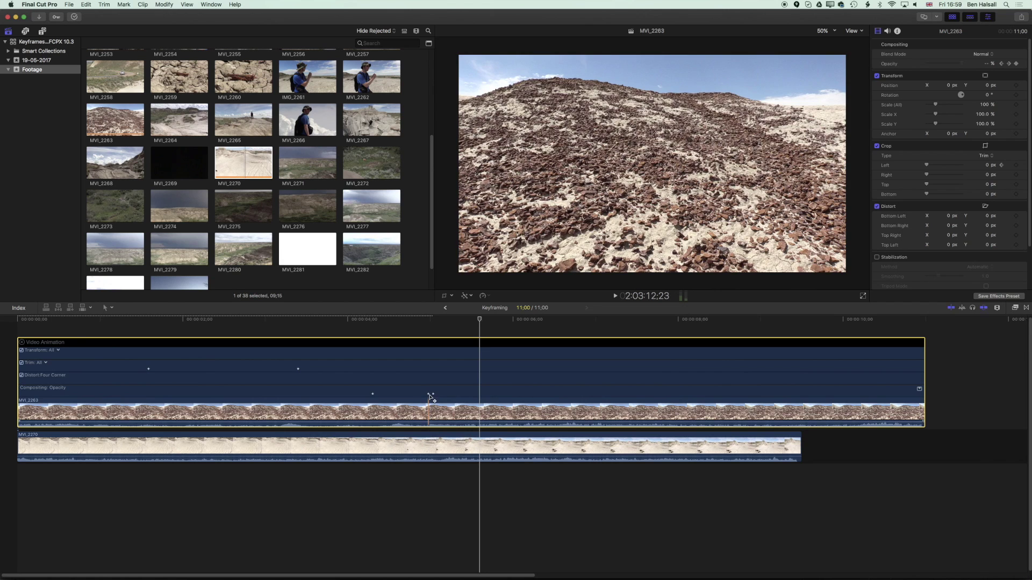
left_click(429, 394)
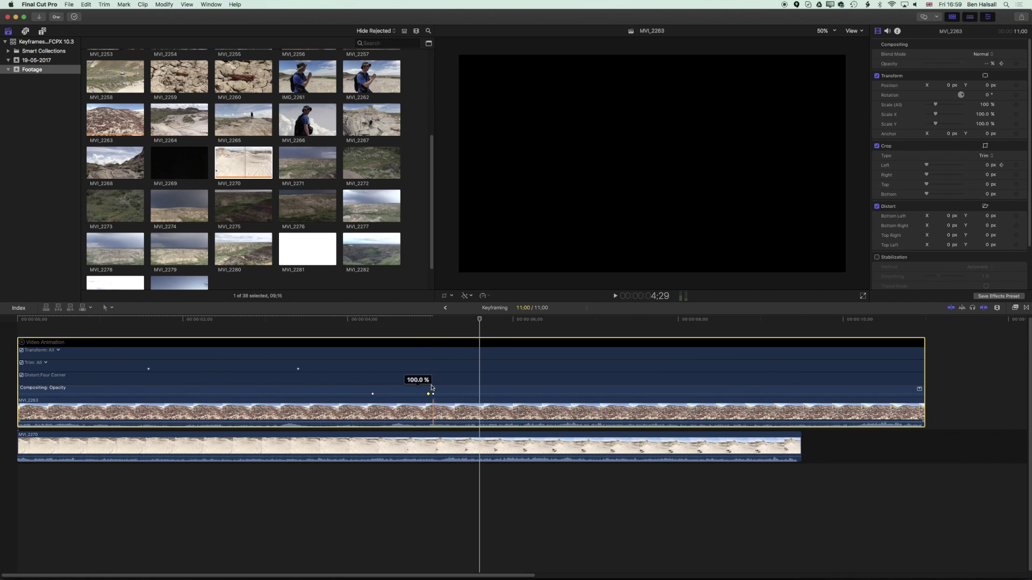
Step between the 5;01 and 4;29 opacity keyframes and delete the extra one at 4;29
left_click(1000, 64)
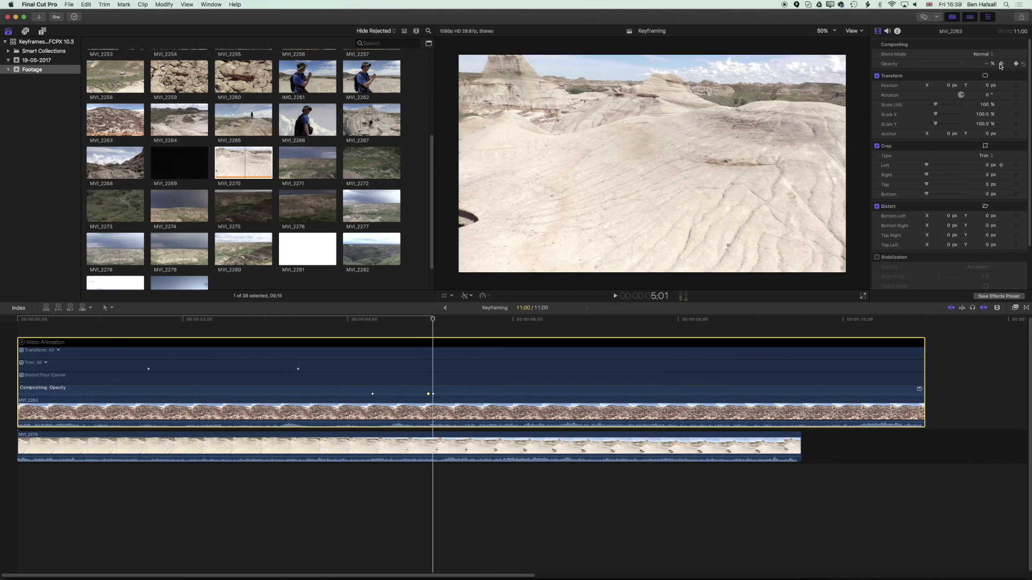
left_click(1001, 65)
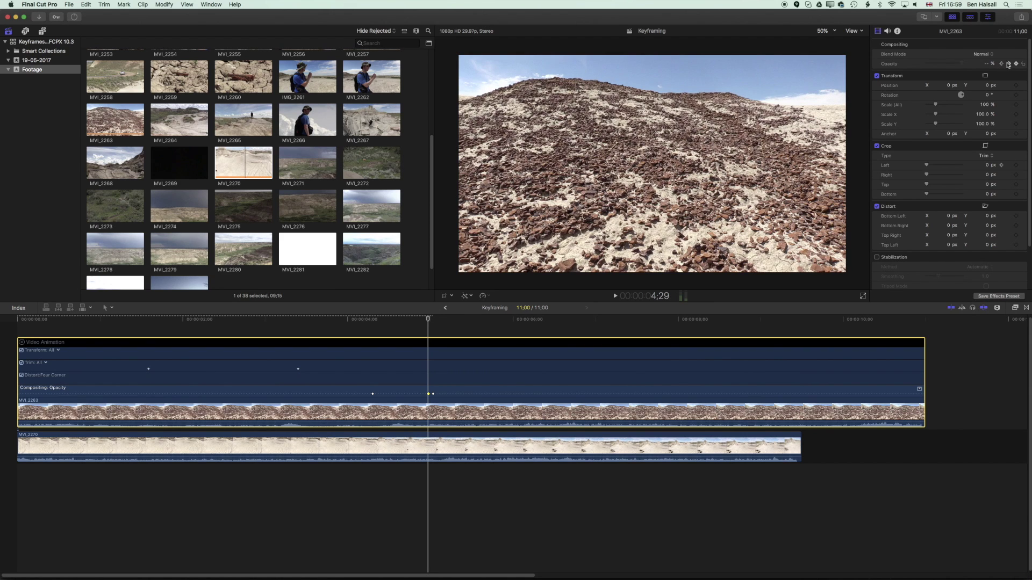
left_click(1009, 65)
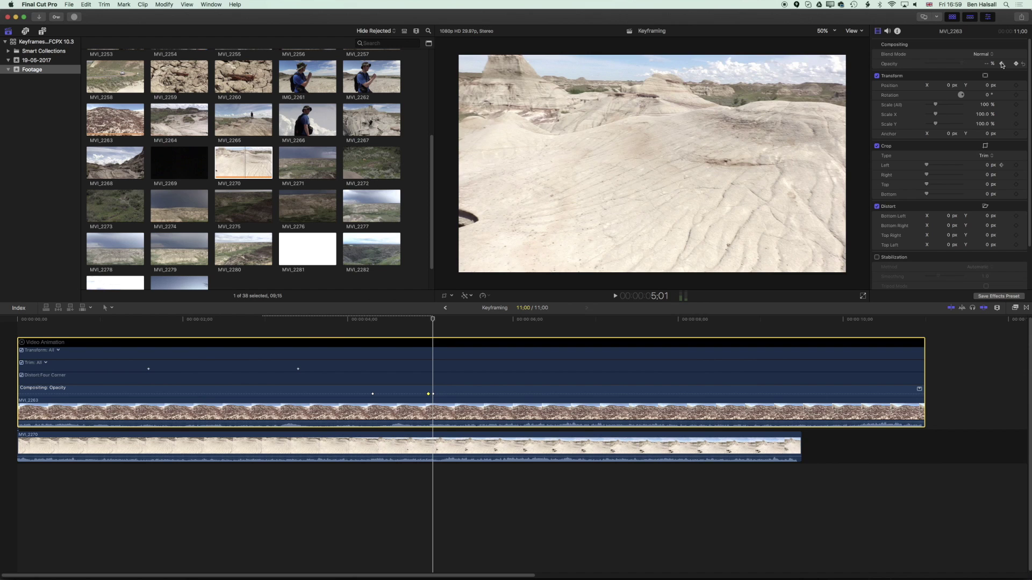
left_click(1001, 64)
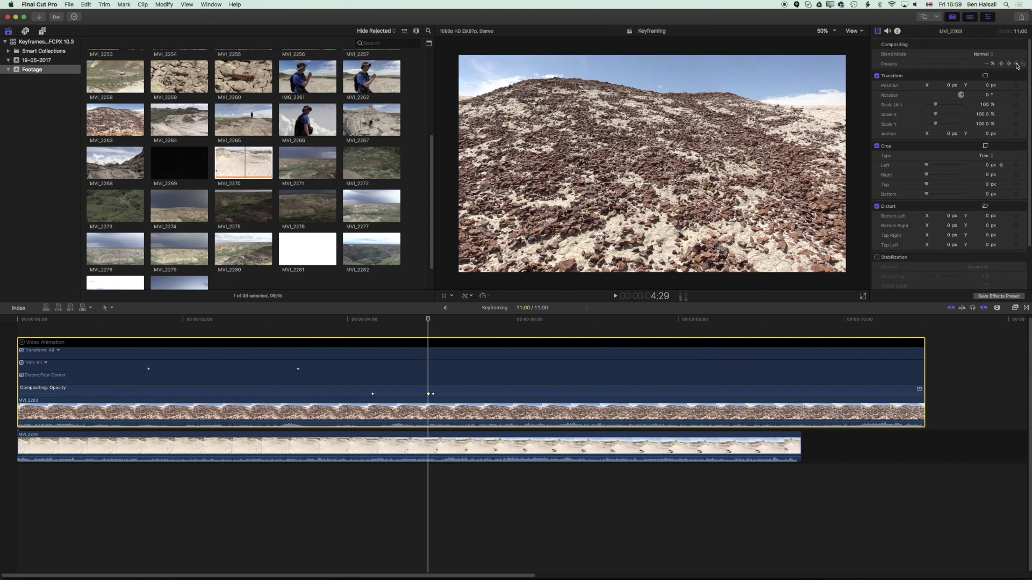
left_click(1016, 65)
left_click(433, 394)
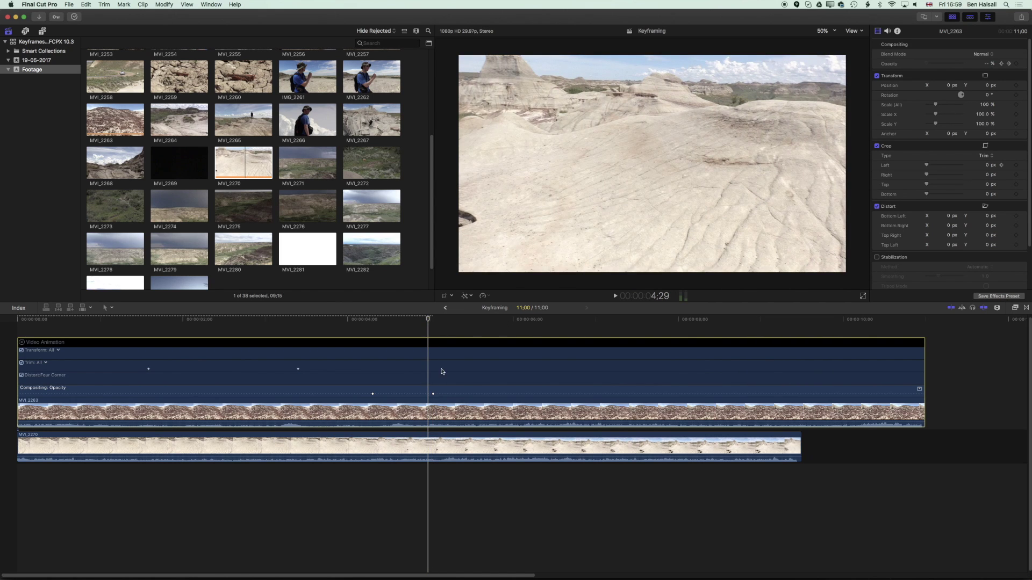
right_click(433, 395)
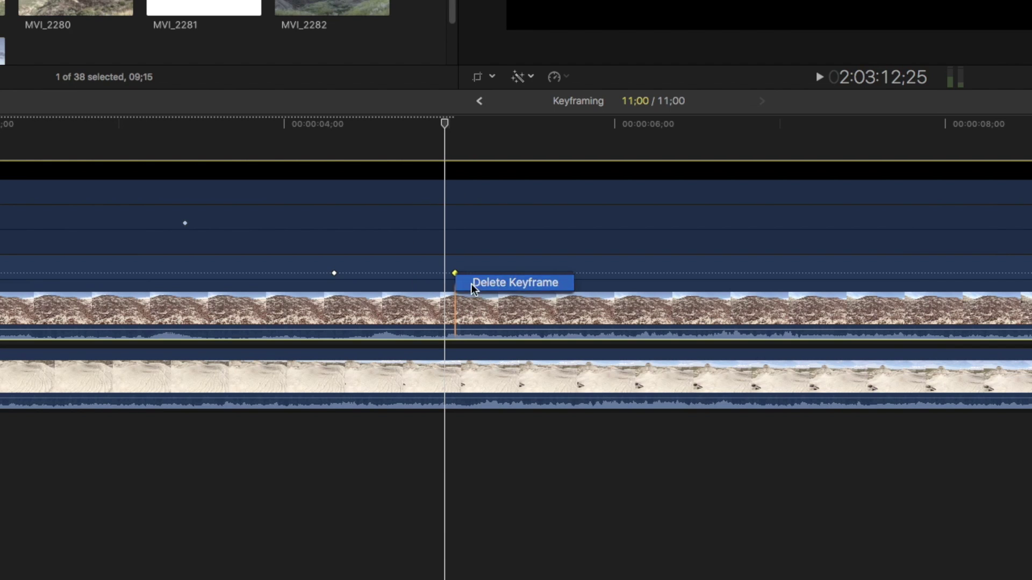
Delete the 0% opacity keyframe and the first opacity keyframe from MVI_2263's Opacity lane
left_click(472, 284)
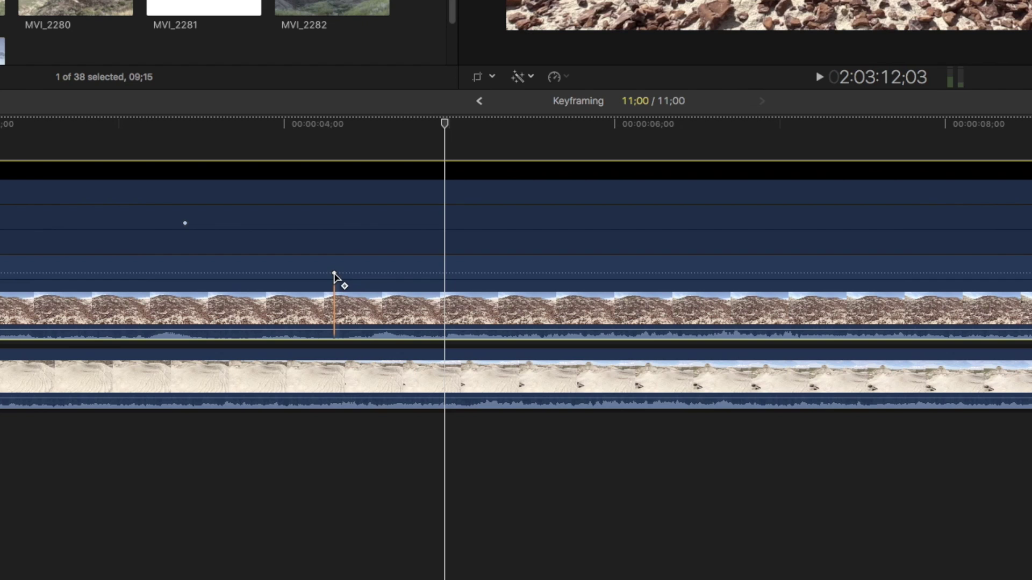
right_click(334, 275)
left_click(369, 282)
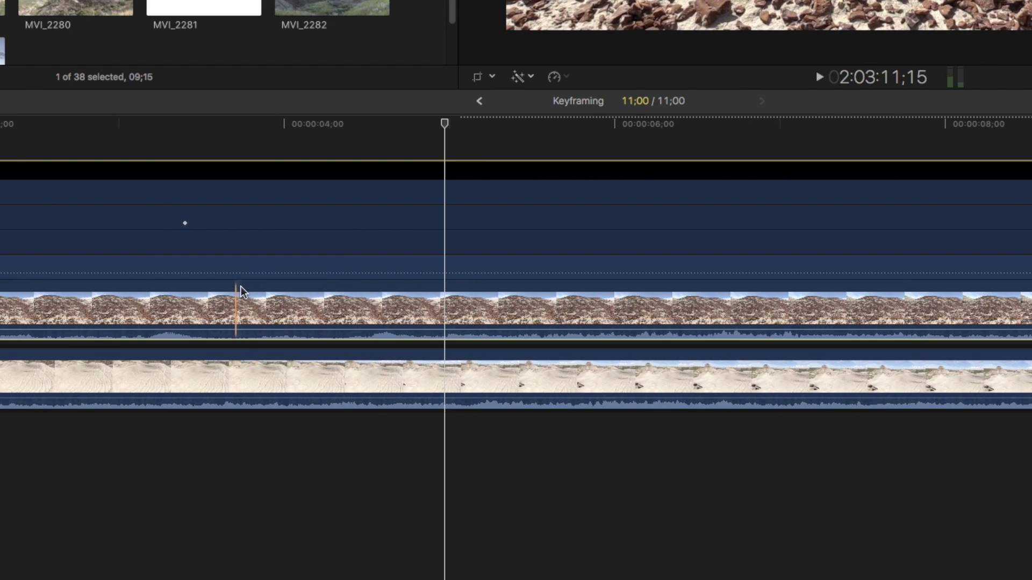